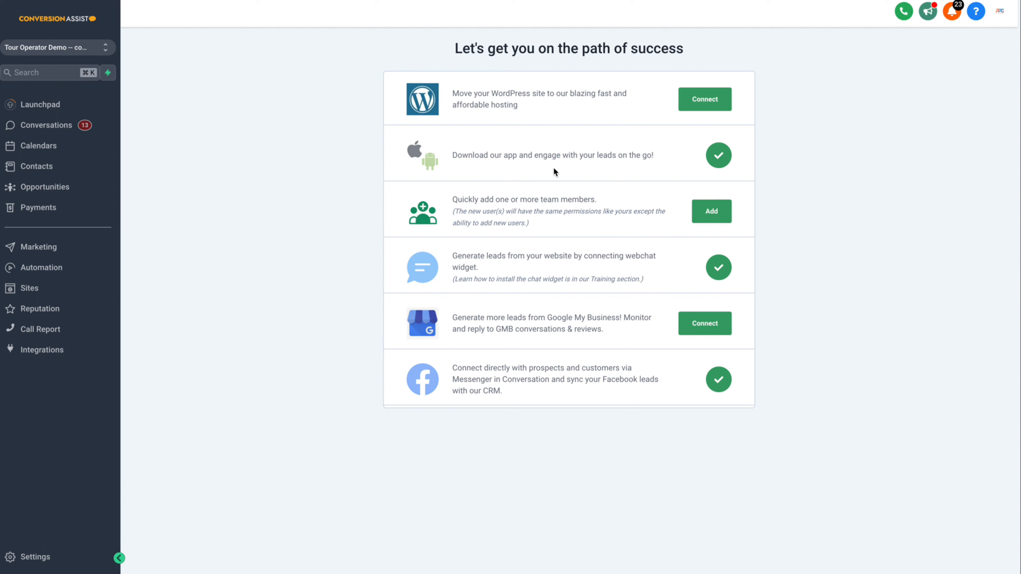
left_click_drag(489, 156, 637, 155)
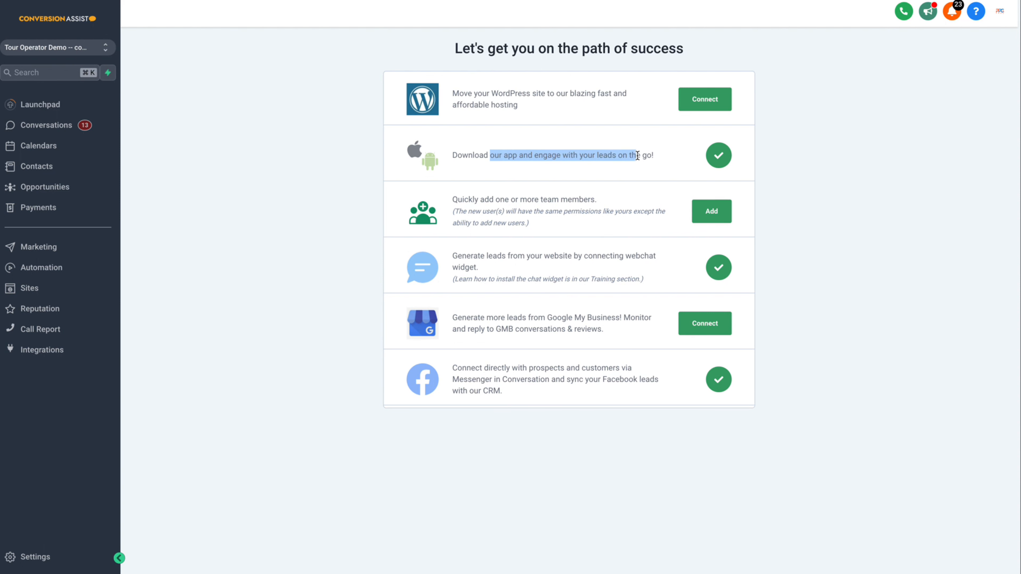
left_click(651, 156)
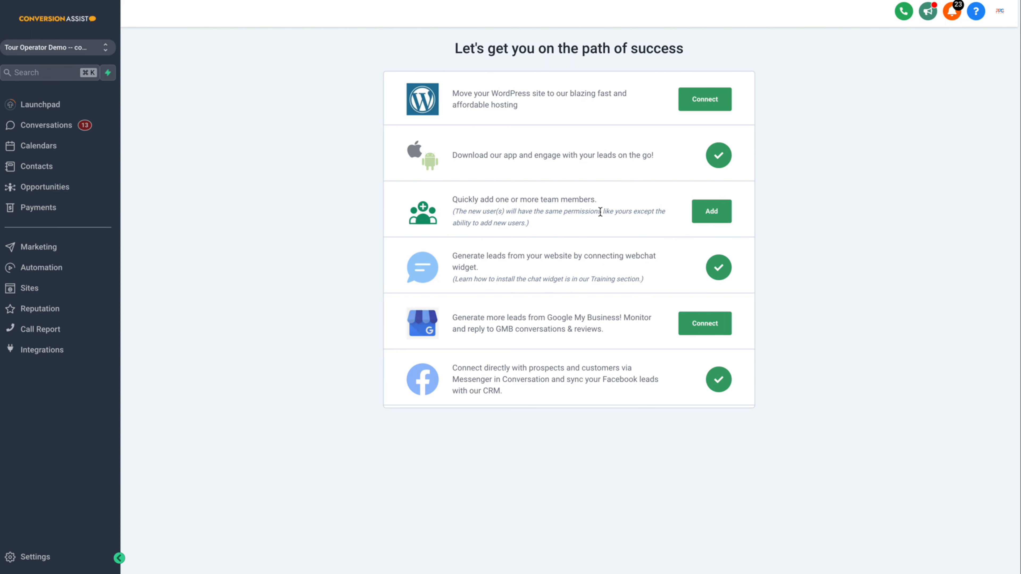
- Look over the form for adding team members and close it without sending an invite
left_click(712, 216)
left_click(430, 290)
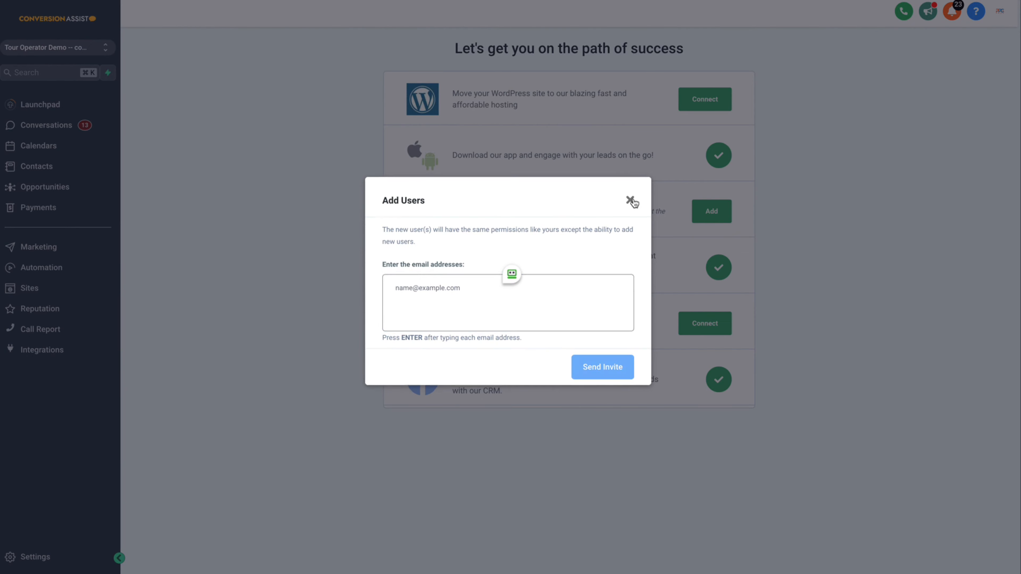
left_click(631, 200)
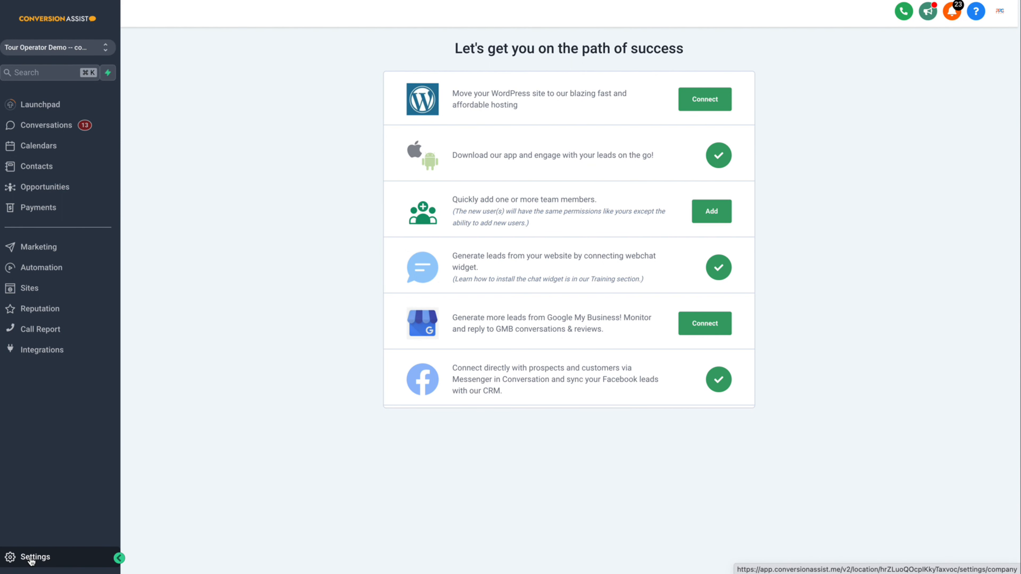
- Open the settings and review the Business Profile sections, from general information and physical address down to call and voicemail settings
left_click(31, 561)
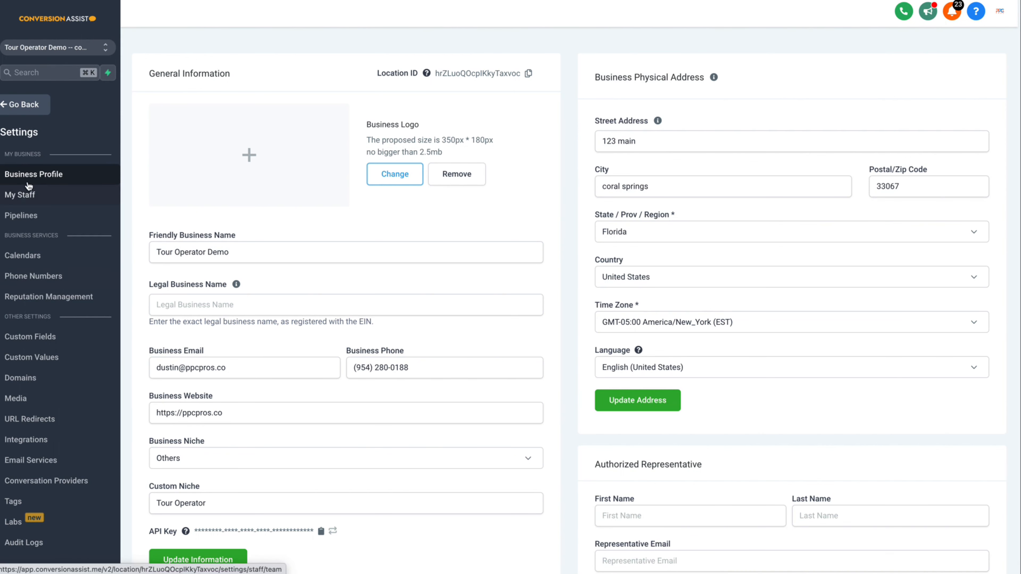
scroll(364, 298, "down", 2)
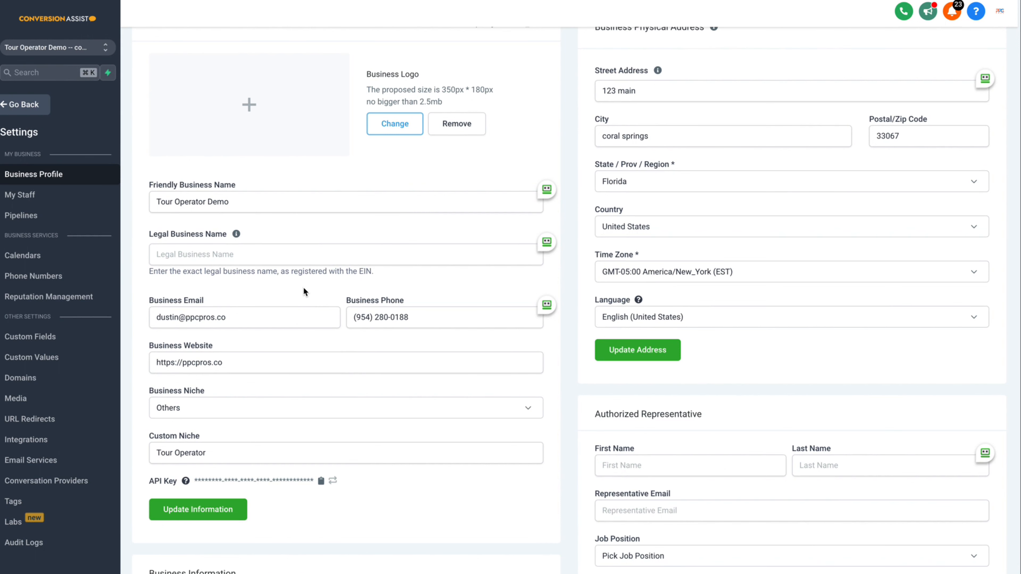
scroll(303, 287, "up", 1)
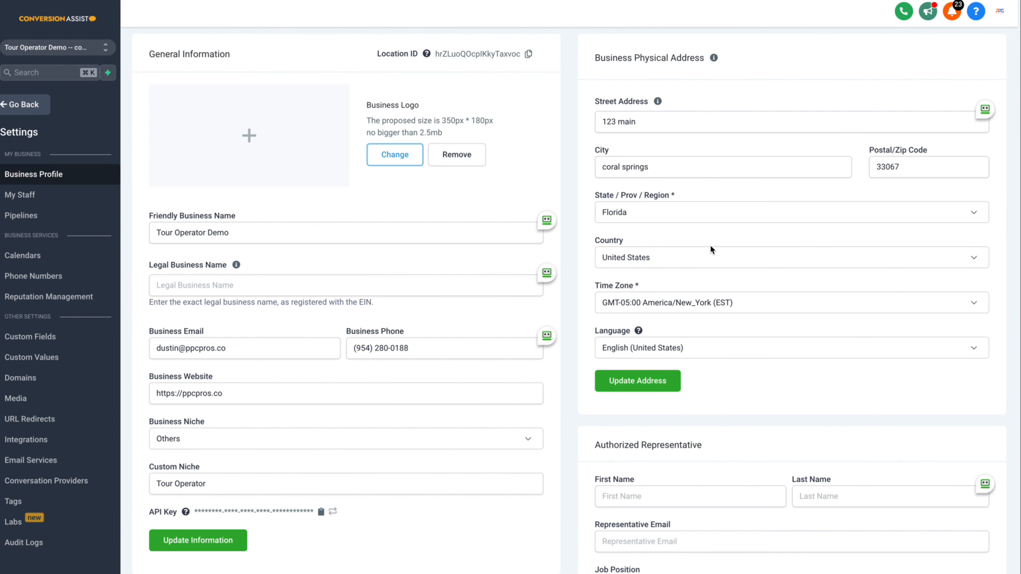
scroll(780, 271, "down", 5)
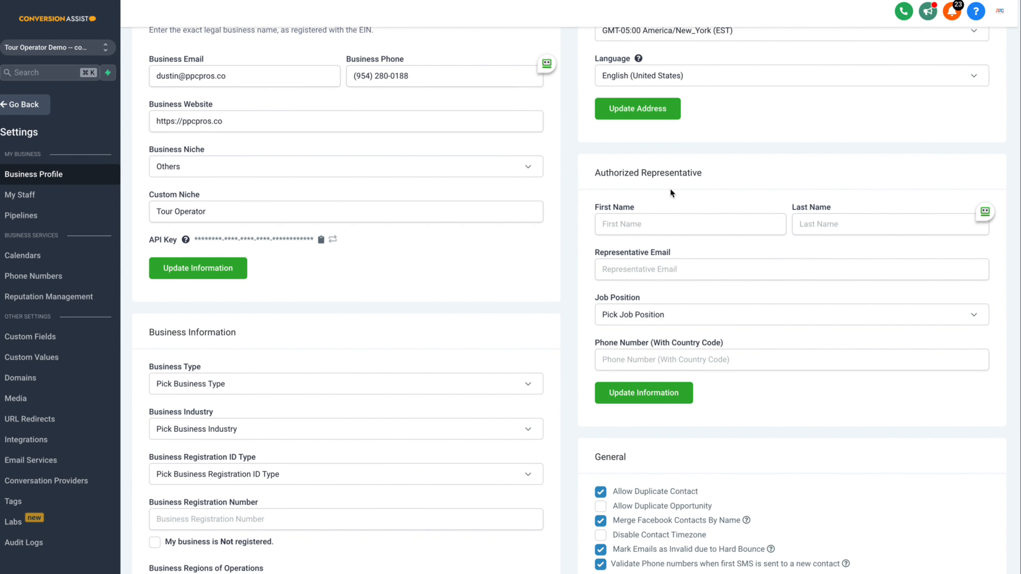
scroll(410, 351, "down", 4)
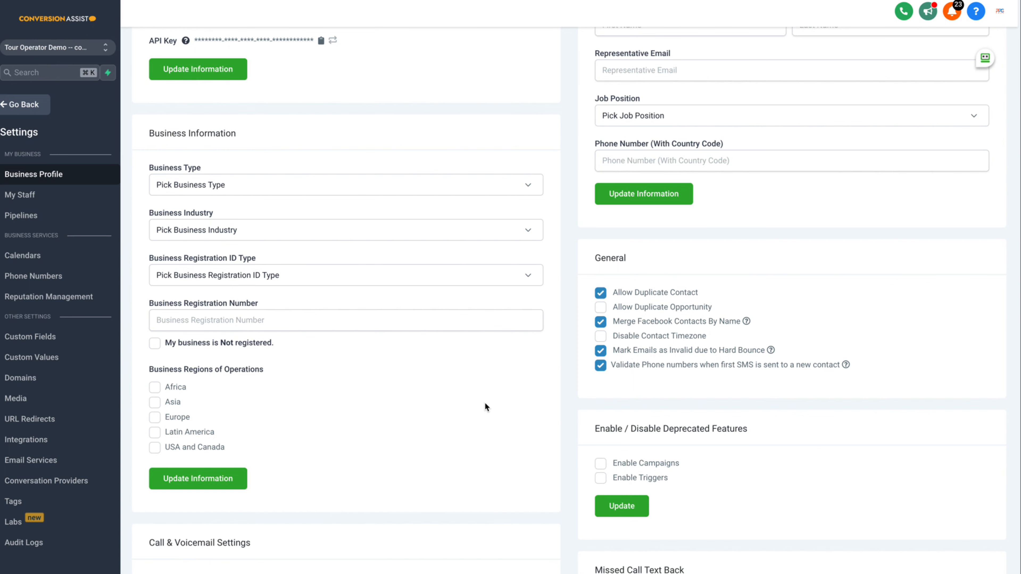
scroll(485, 403, "up", 4)
scroll(485, 403, "down", 10)
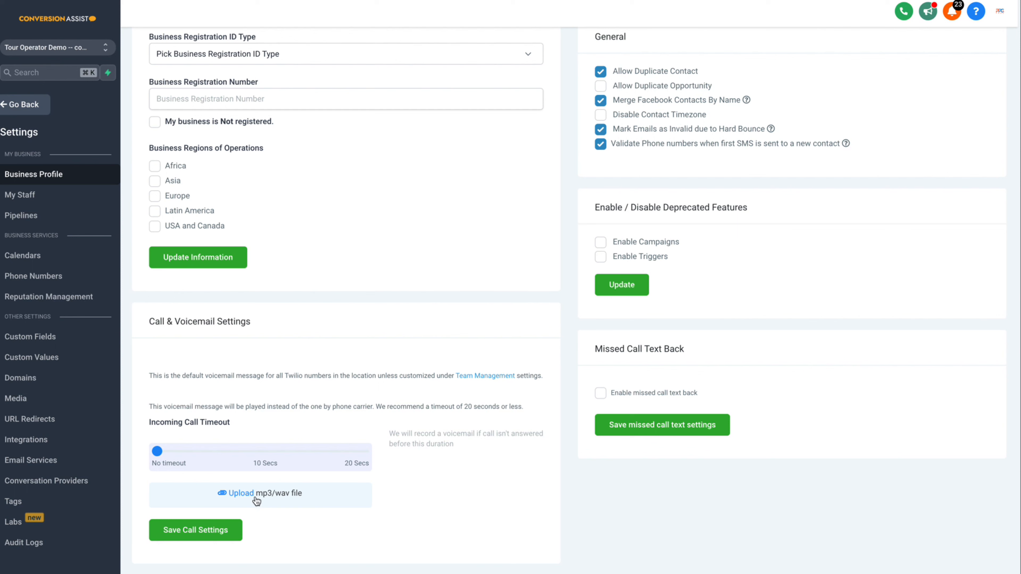
- Try an incoming call timeout of about 10 seconds, return it to No timeout, and save the call settings
left_click_drag(157, 451, 261, 458)
left_click_drag(261, 453, 155, 451)
left_click(207, 531)
- Open the Phone Numbers settings from the Business Profile page
scroll(194, 443, "up", 4)
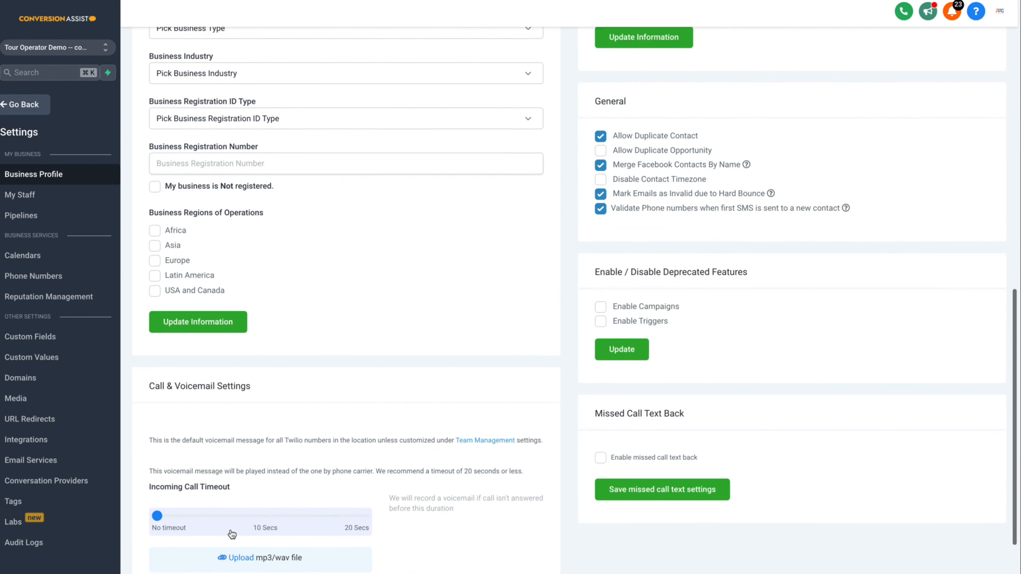
scroll(462, 444, "up", 7)
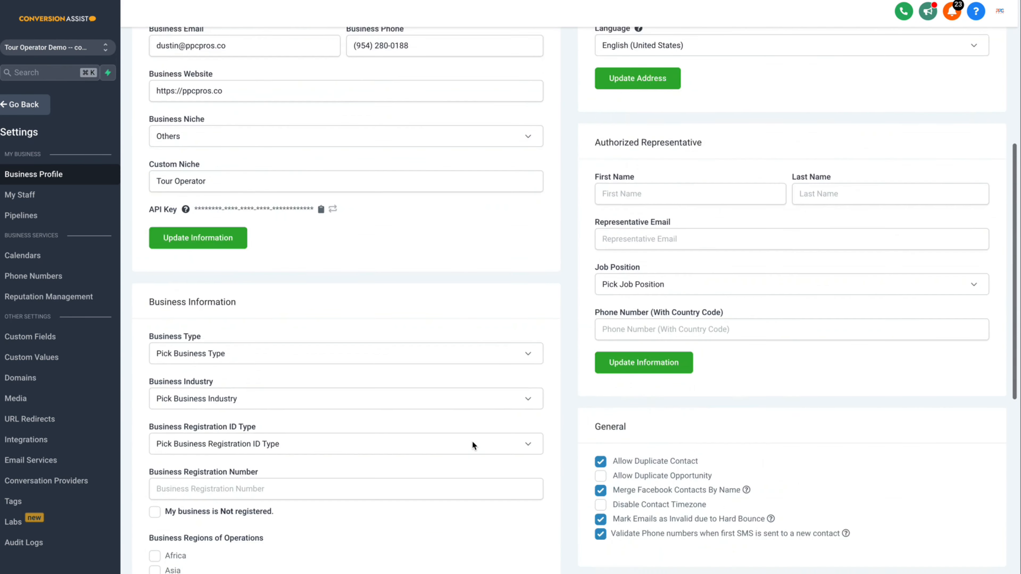
scroll(383, 410, "up", 4)
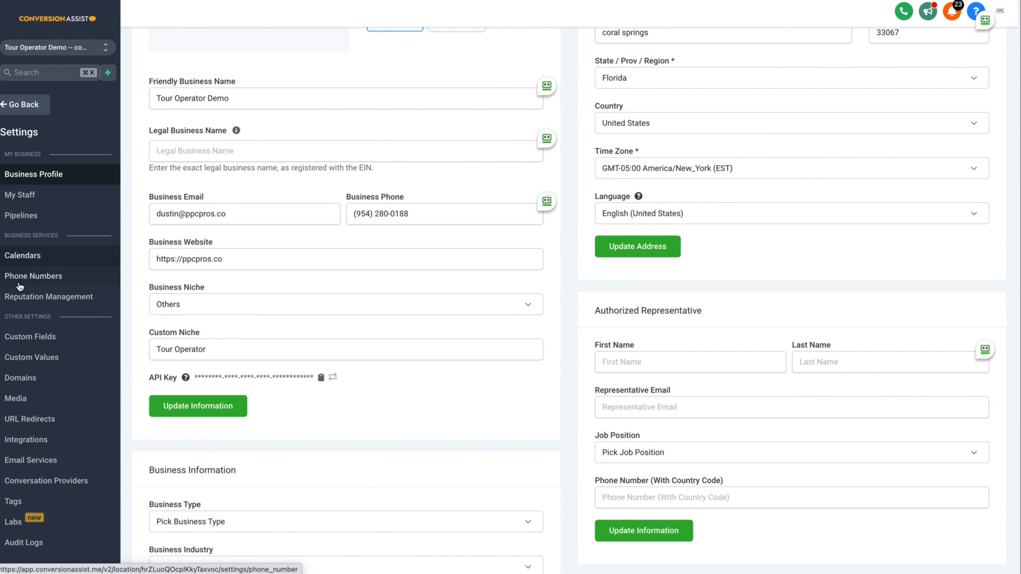
left_click(28, 278)
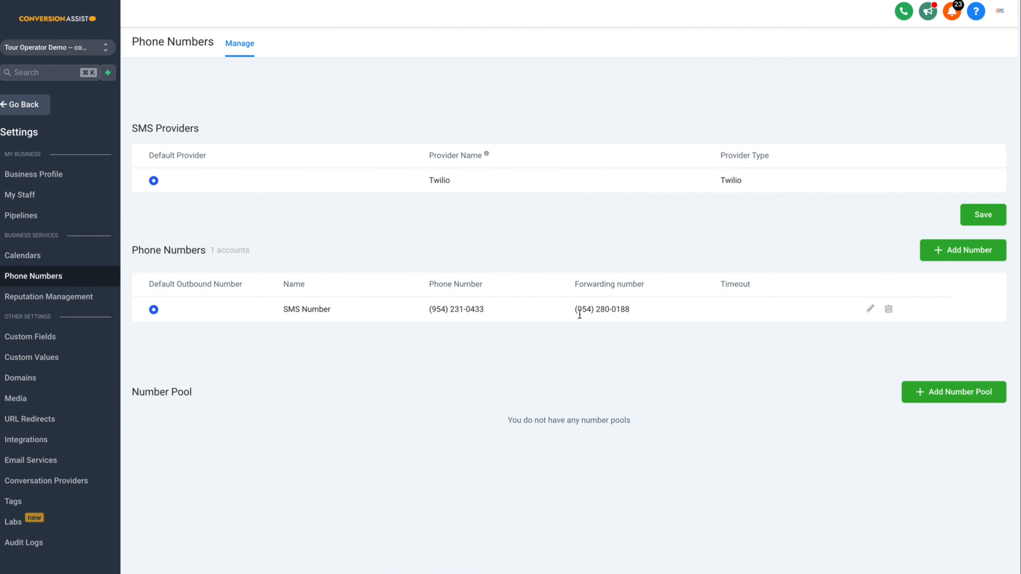
- Search for a new United States number with area code 954, select the first available one, and close without saving
left_click(948, 253)
left_click(400, 146)
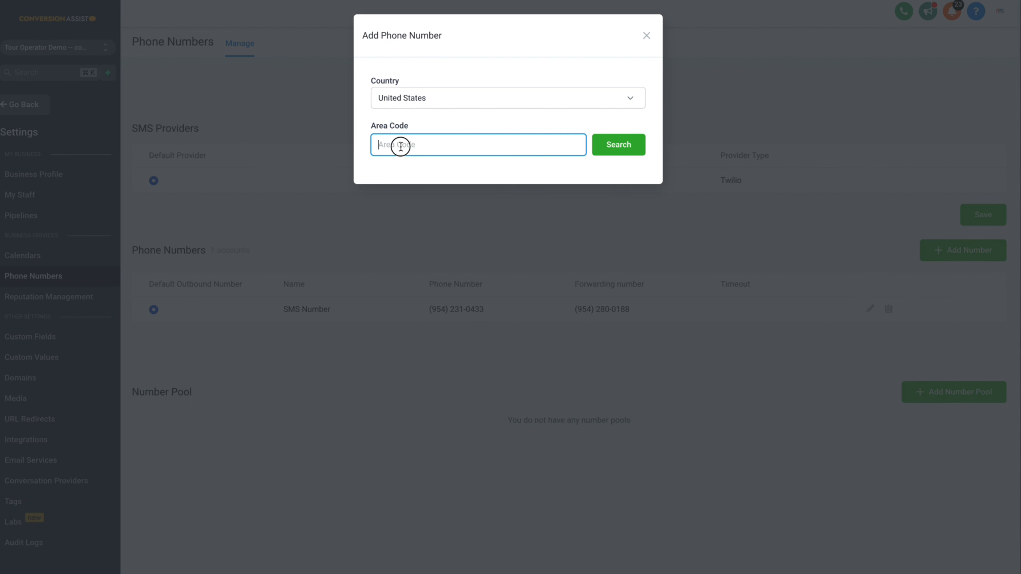
type("954")
left_click(604, 144)
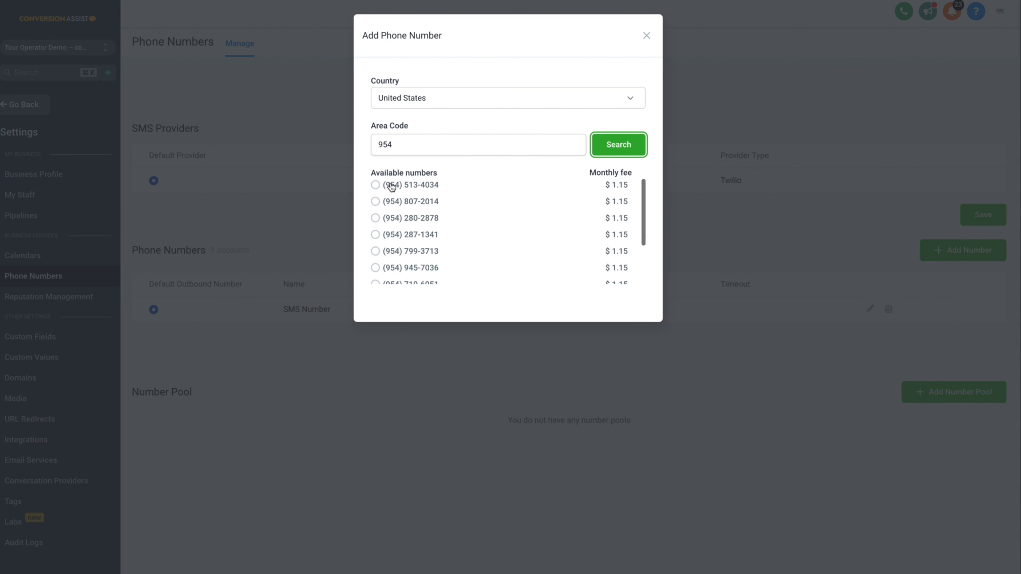
left_click(390, 187)
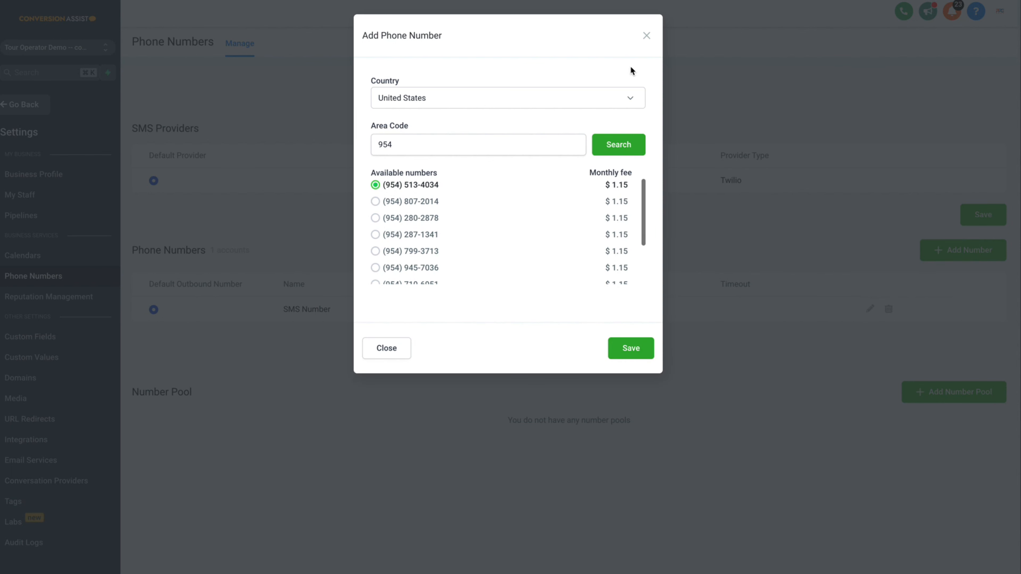
left_click(646, 36)
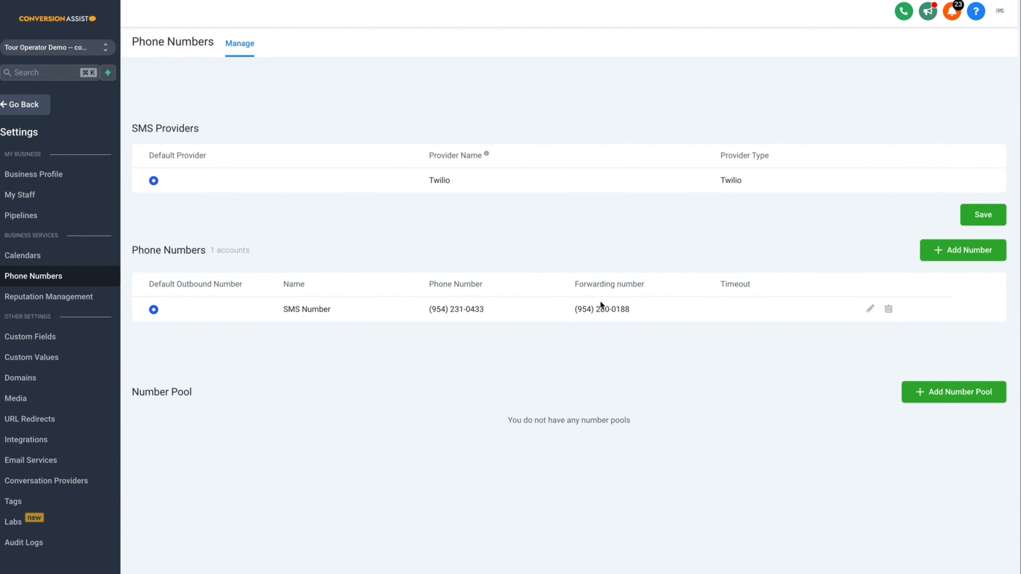
- Inspect the number name in the existing SMS Number's settings and close them without changes
left_click(870, 309)
left_click_drag(412, 99, 342, 100)
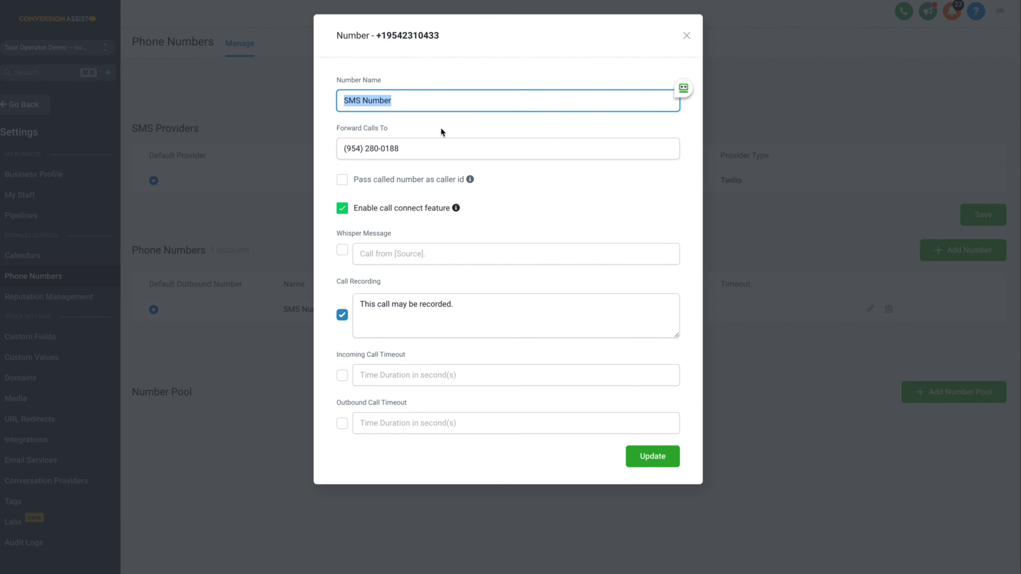
left_click(687, 35)
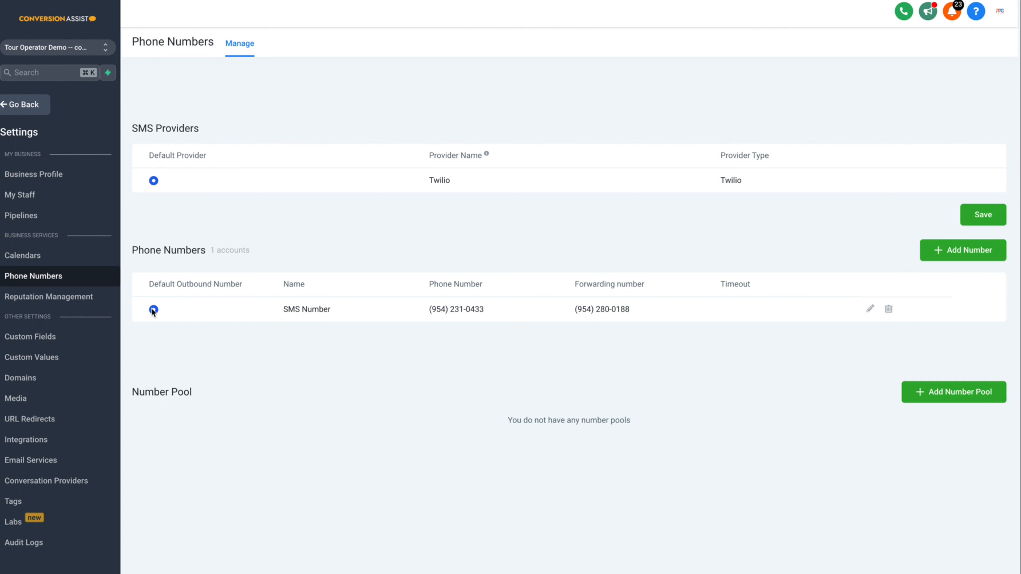
- Reopen the SMS Number's settings and examine the number its calls are forwarded to
left_click_drag(428, 309, 483, 312)
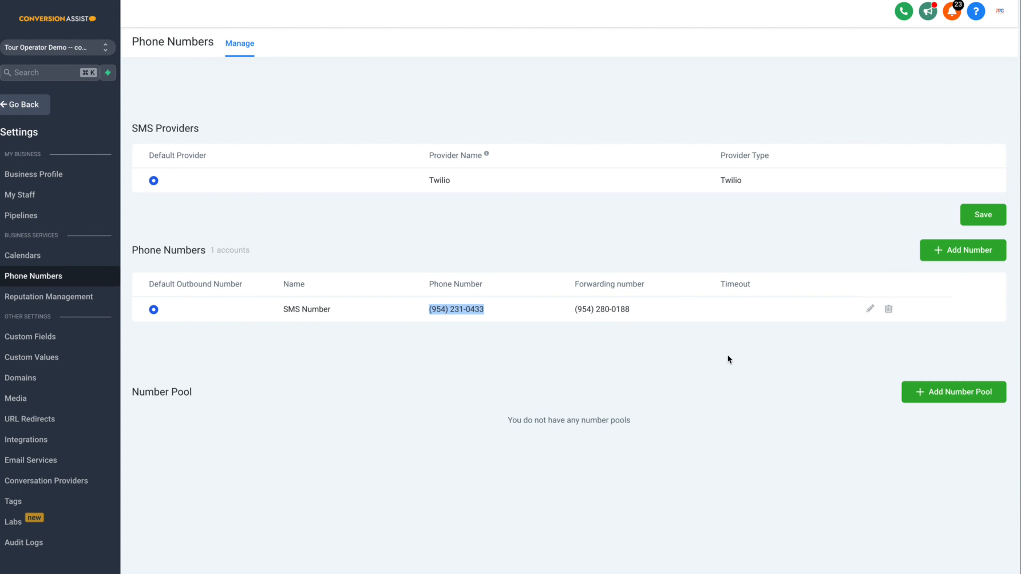
left_click(869, 312)
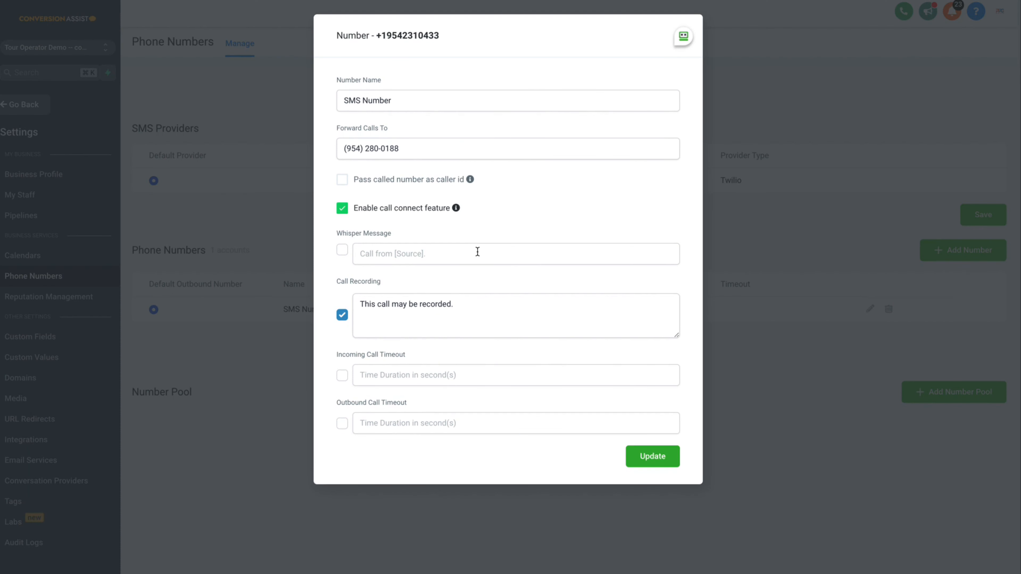
left_click_drag(402, 149, 343, 148)
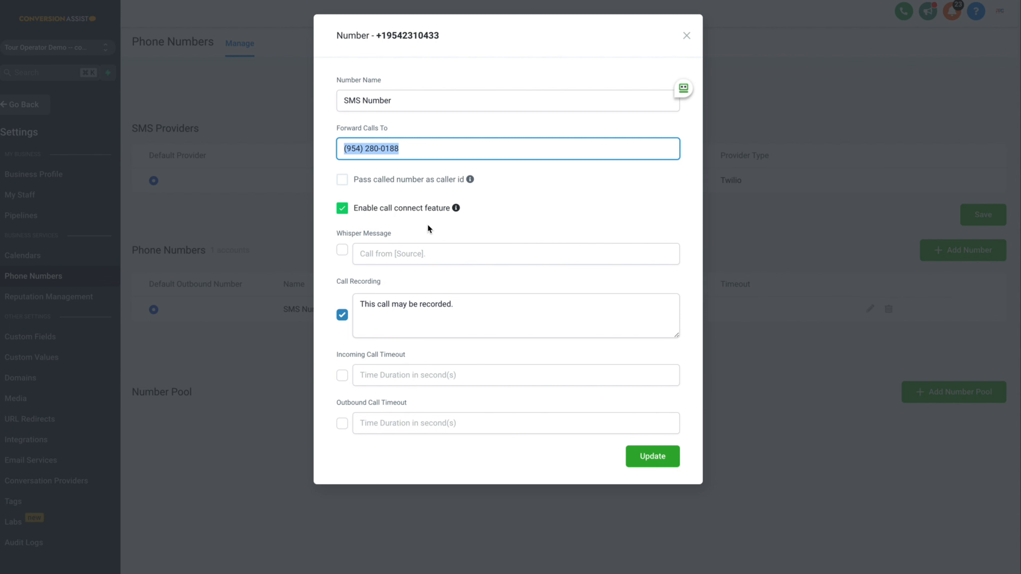
- Try the whisper message "Press any key to connect" on the SMS Number, remove and disable it, and close without updating
left_click(342, 250)
left_click(363, 254)
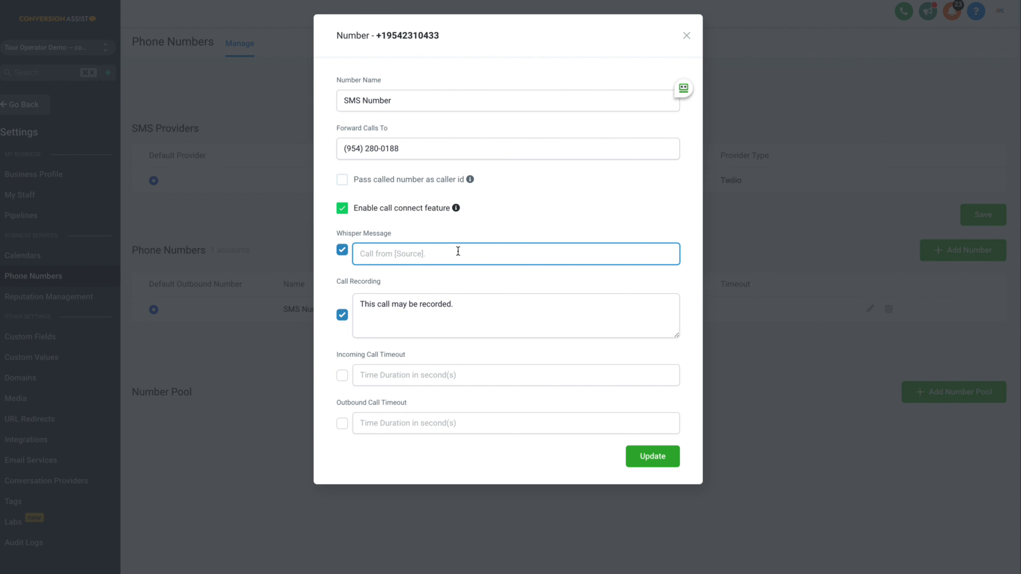
type("Press any key to connect")
left_click_drag(461, 253, 359, 253)
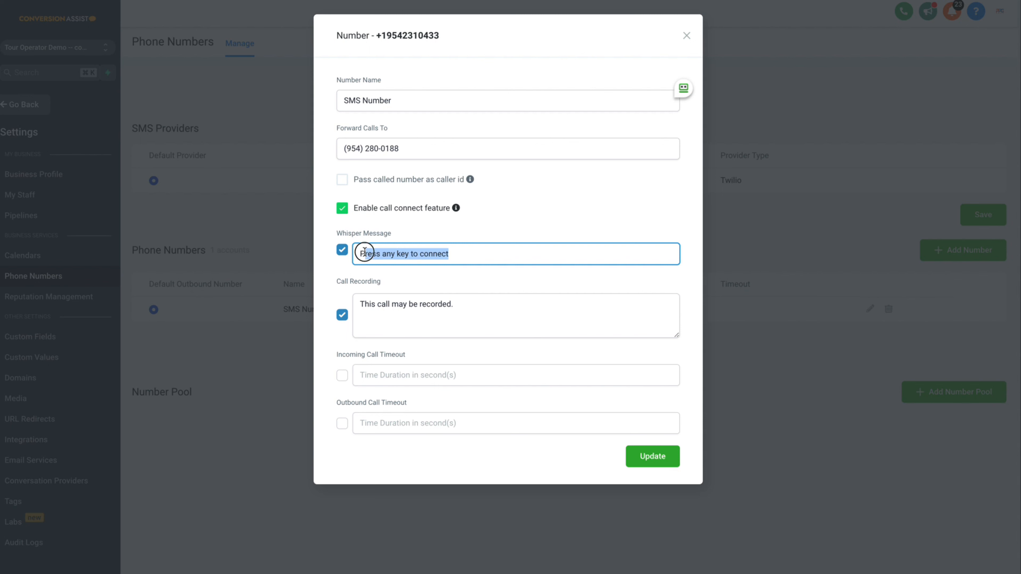
key("BackSpace")
left_click(342, 249)
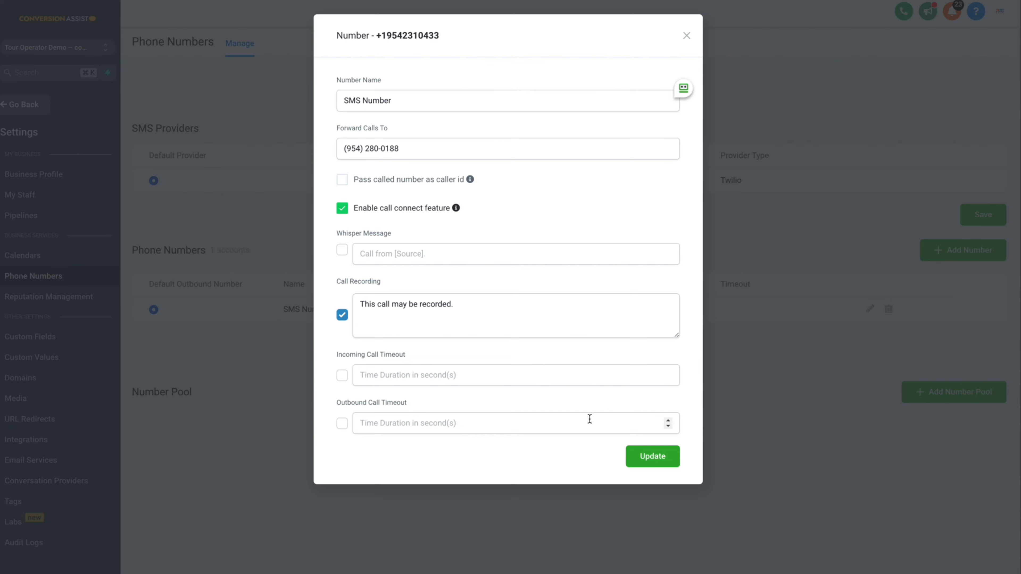
left_click(687, 36)
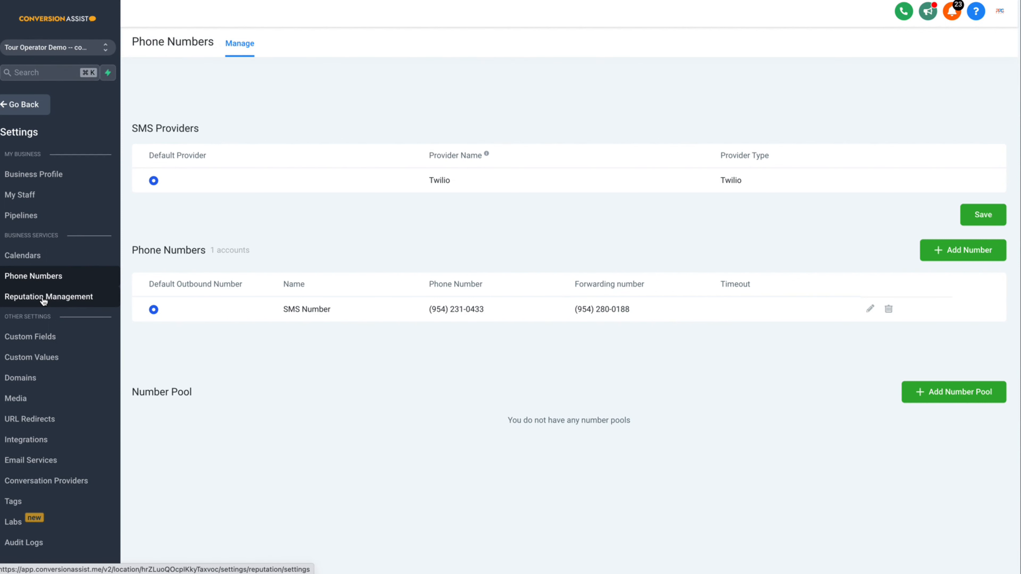
- Open the Integrations settings, sign in with the listed Google account, and allow Lead Connector to access it
left_click(27, 441)
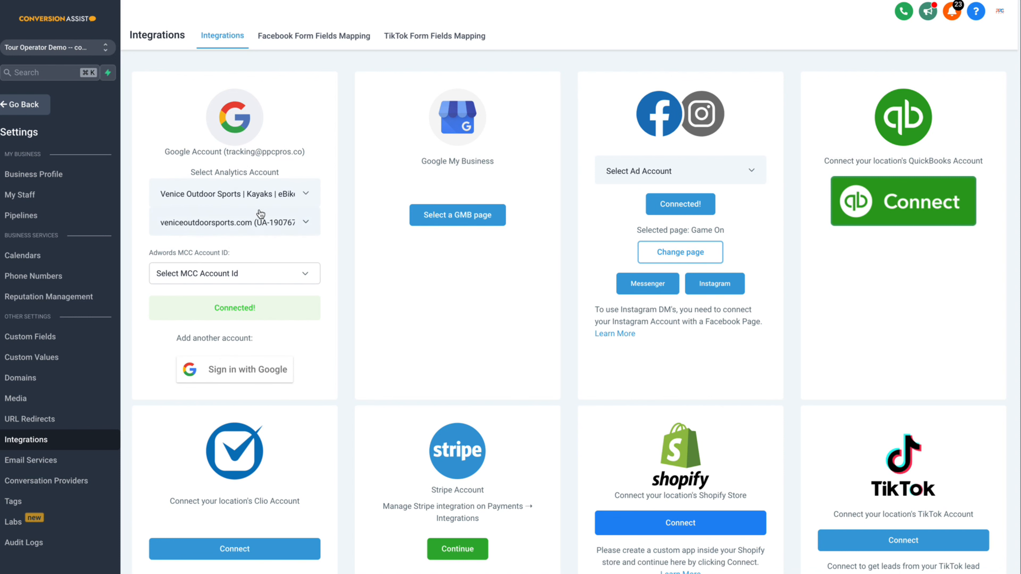
left_click(235, 374)
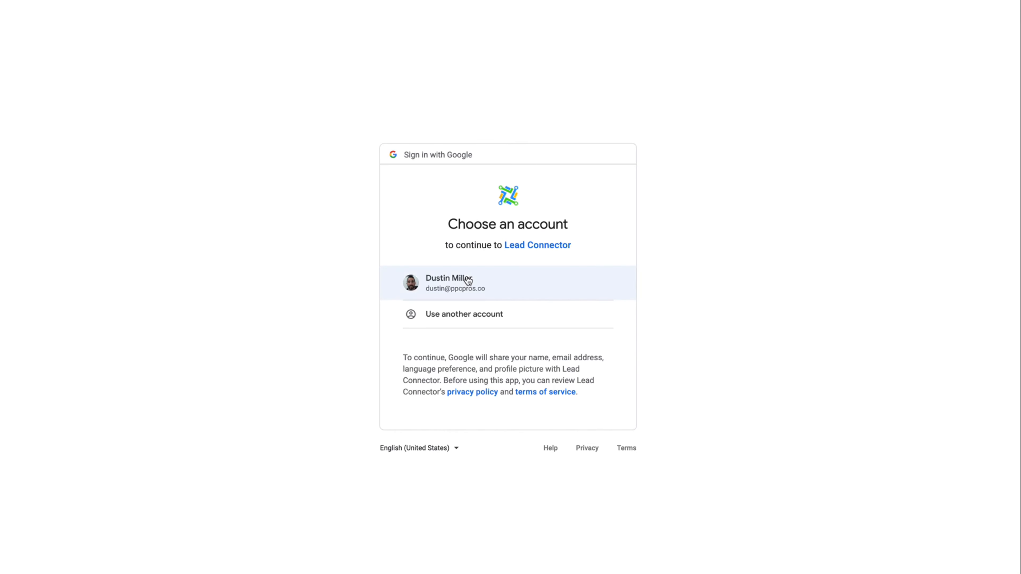
left_click(467, 280)
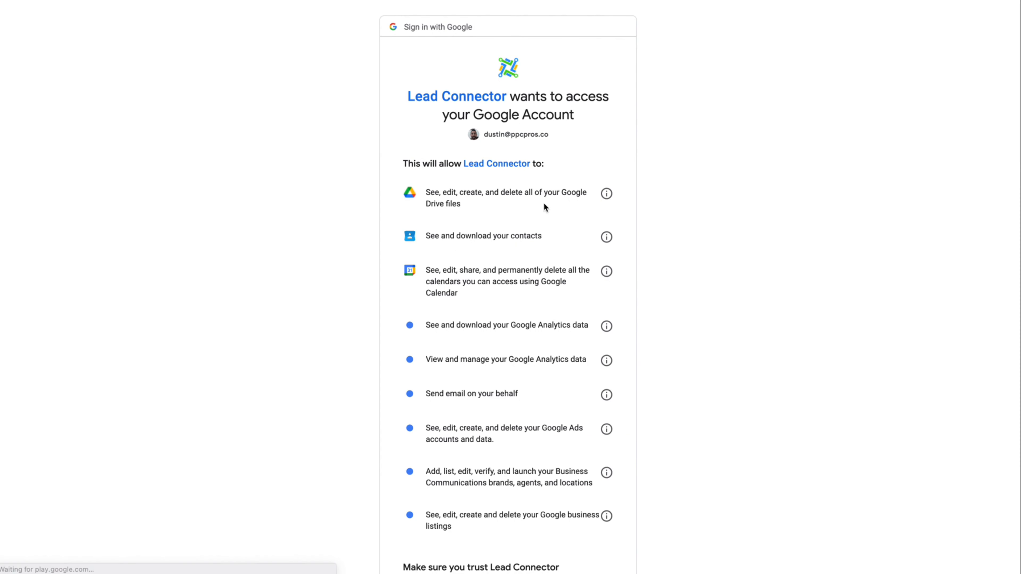
scroll(543, 203, "down", 5)
left_click(559, 501)
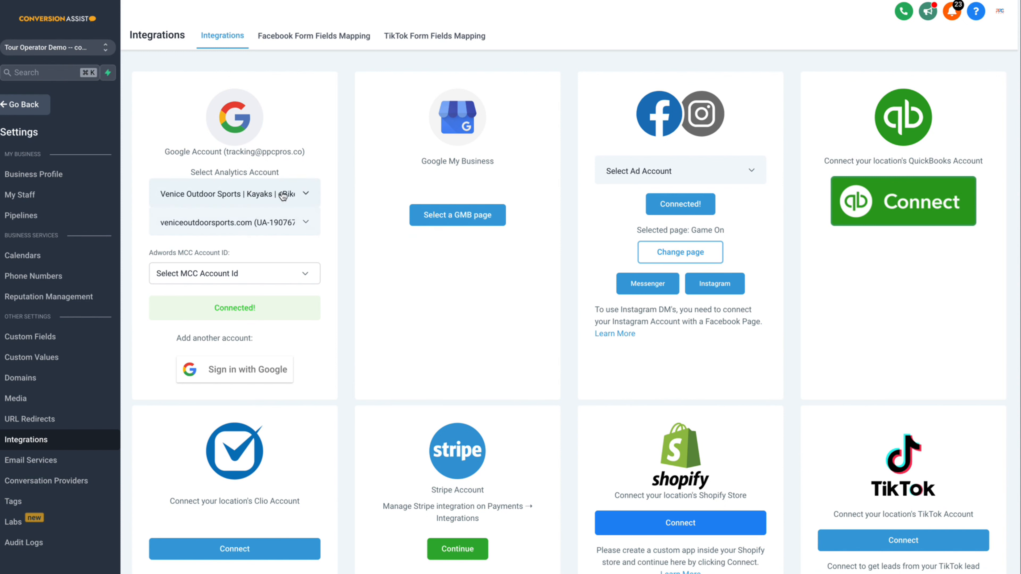
- View the available Google Analytics properties without changing the selection, and open the Google My Business page selection
left_click(238, 224)
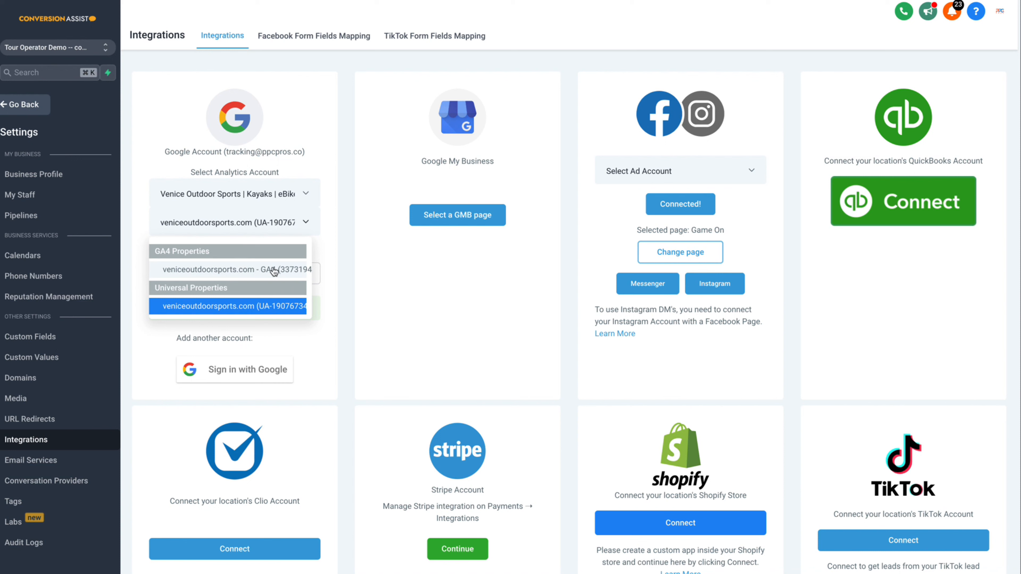
left_click(325, 250)
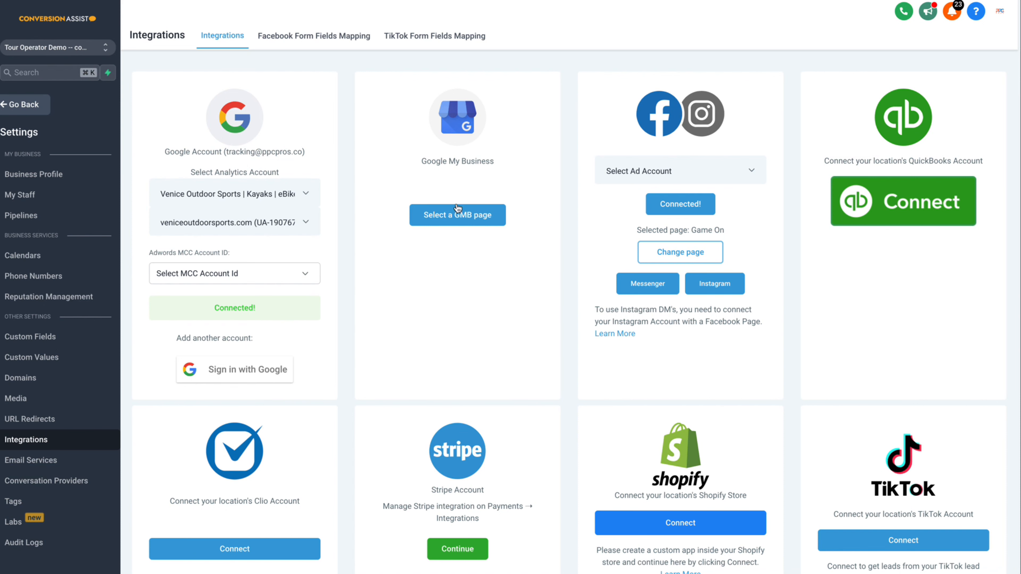
left_click(460, 217)
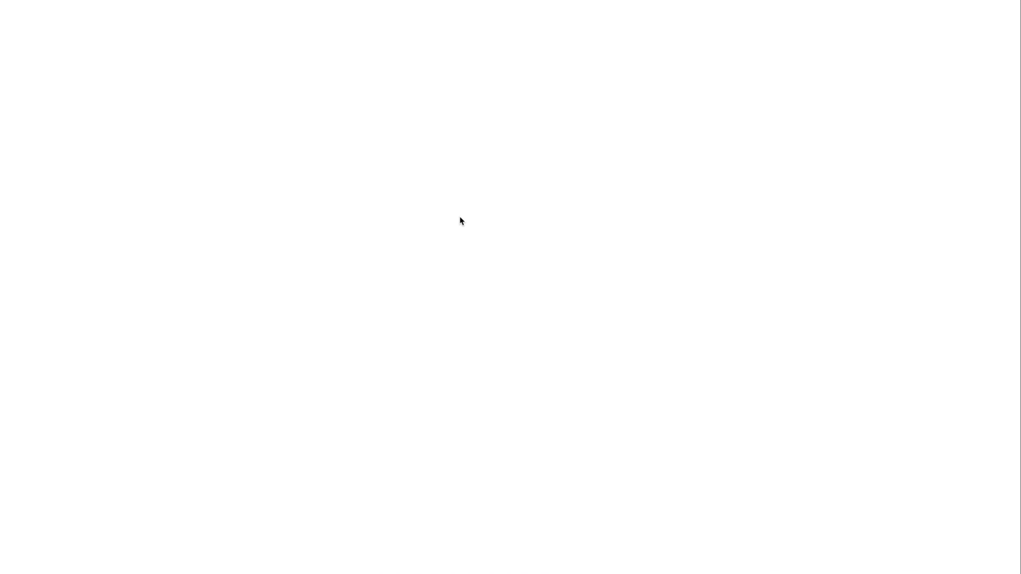
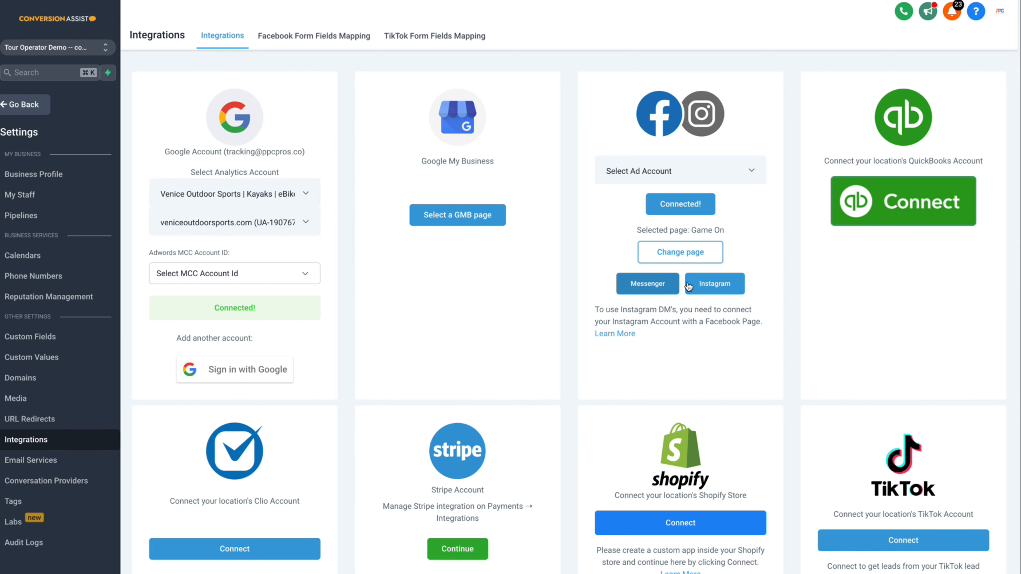
- View the Instagram connection status in the Facebook and Instagram integration, close it, and look over the other available integrations
left_click(713, 283)
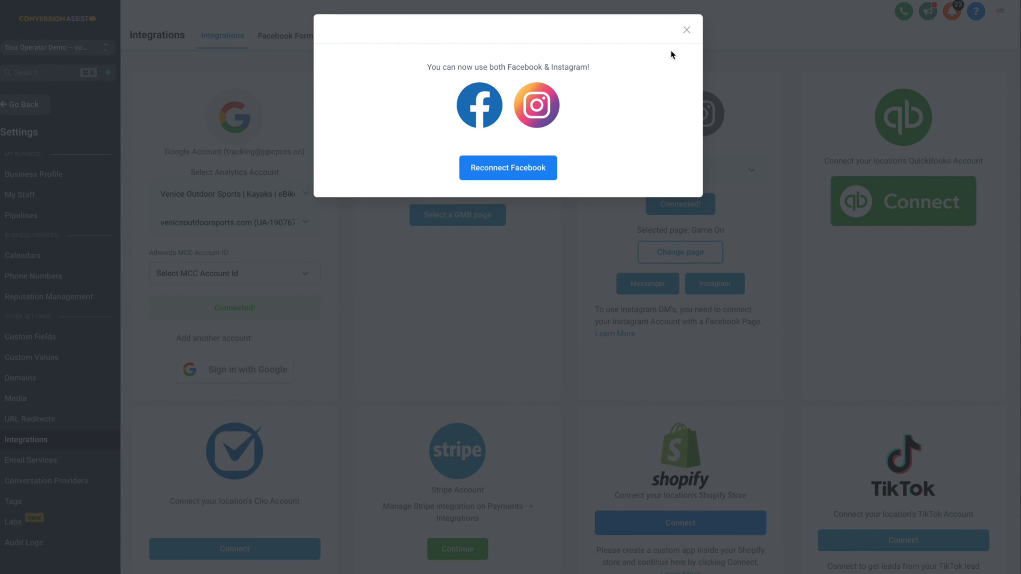
left_click(685, 30)
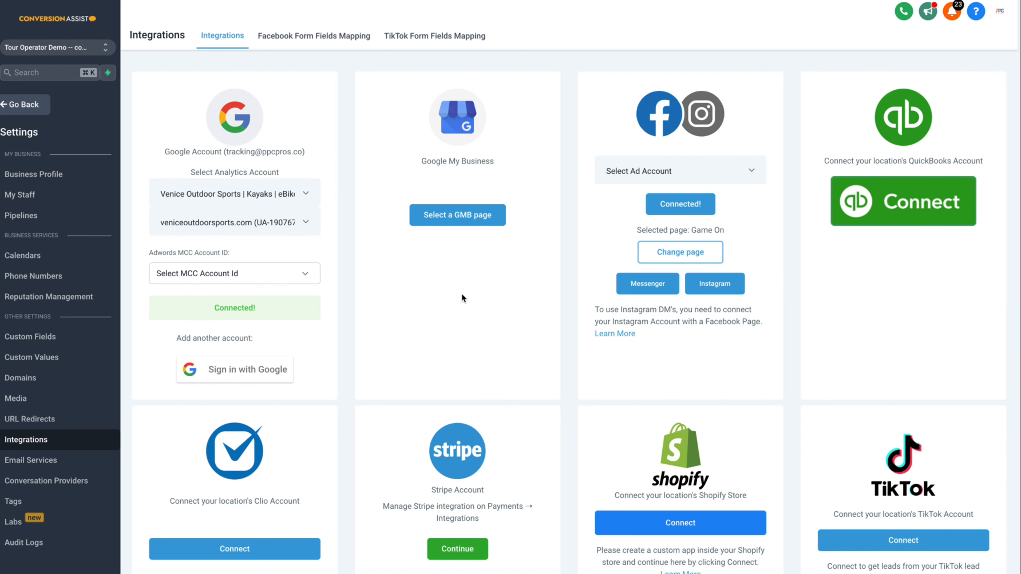
scroll(462, 298, "down", 1)
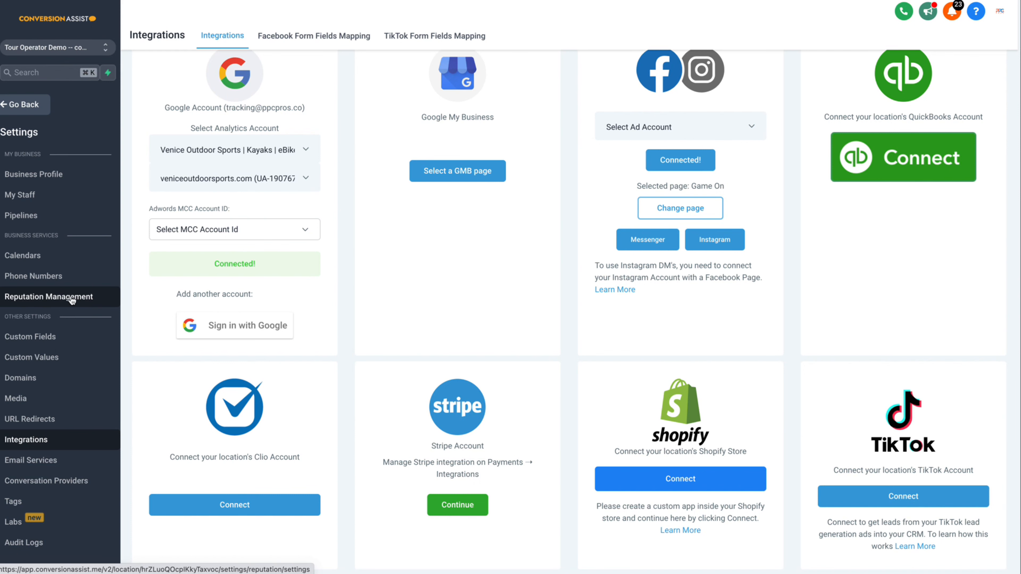
- Open the Reputation Management settings and highlight the full Google review link for inspection
left_click(24, 299)
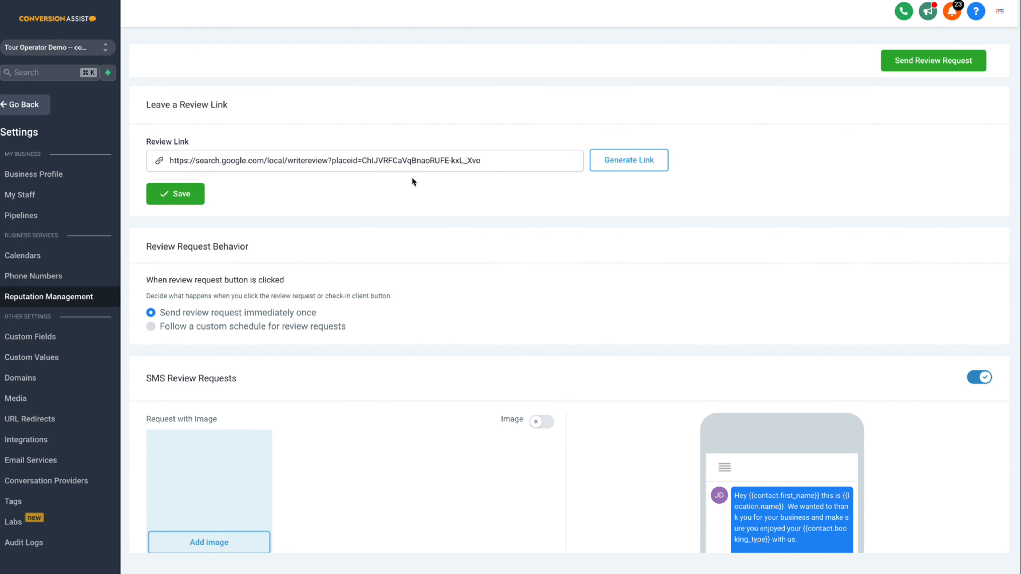
left_click_drag(479, 160, 164, 160)
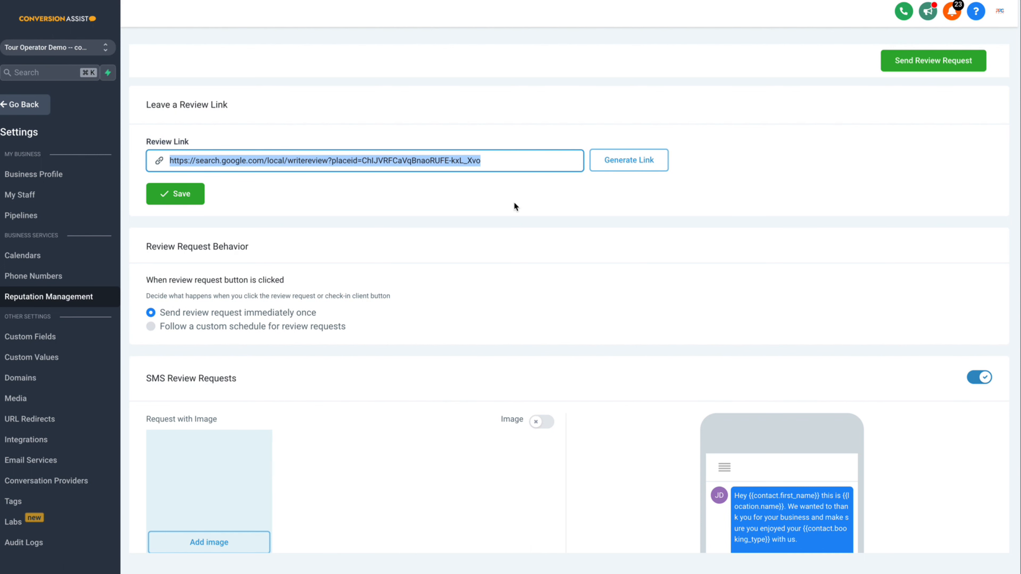
triple_click(325, 163)
right_click(326, 163)
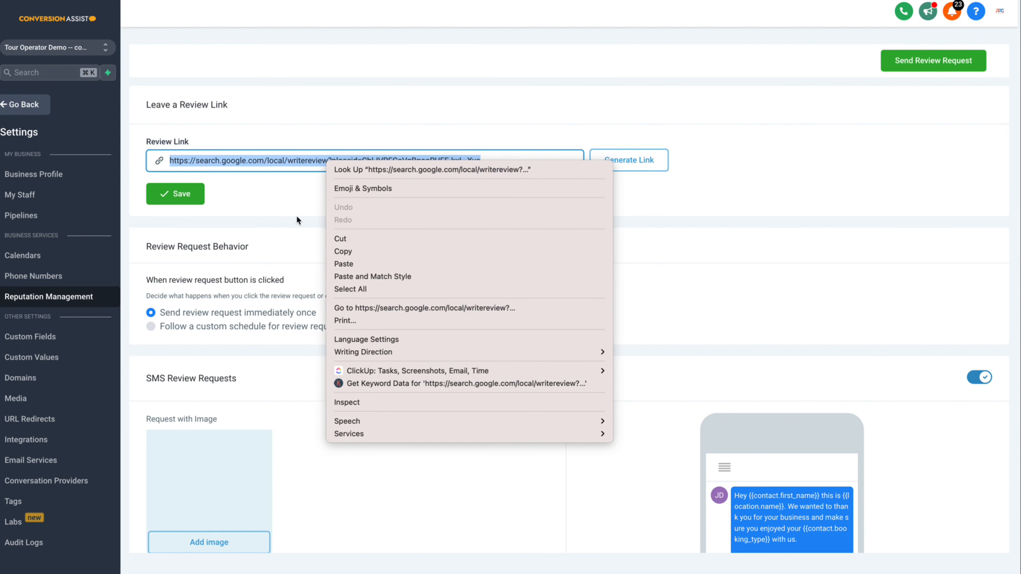
left_click(291, 205)
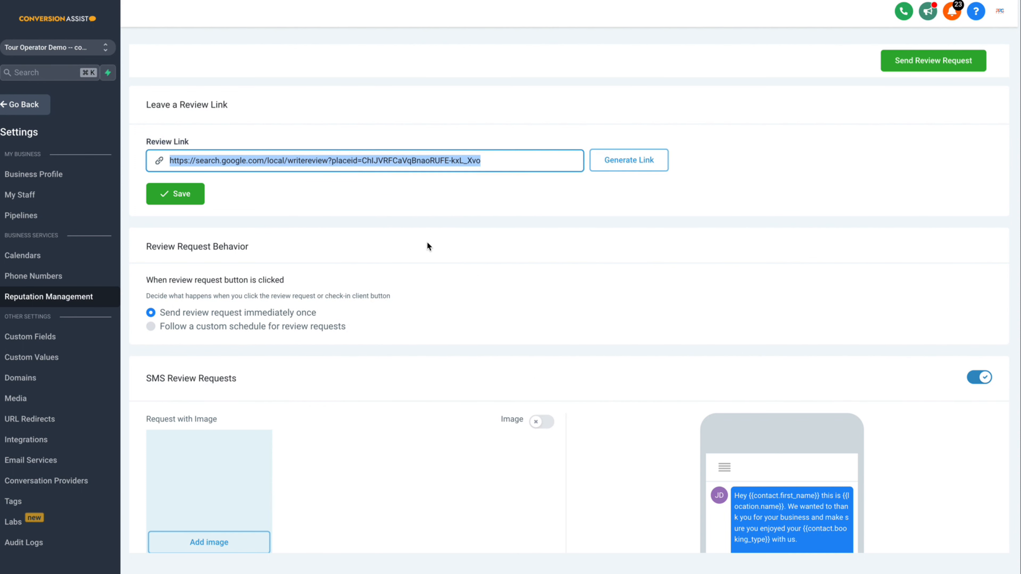
- Examine the SMS Review Requests section, switching the request image on and off again
scroll(427, 247, "down", 3)
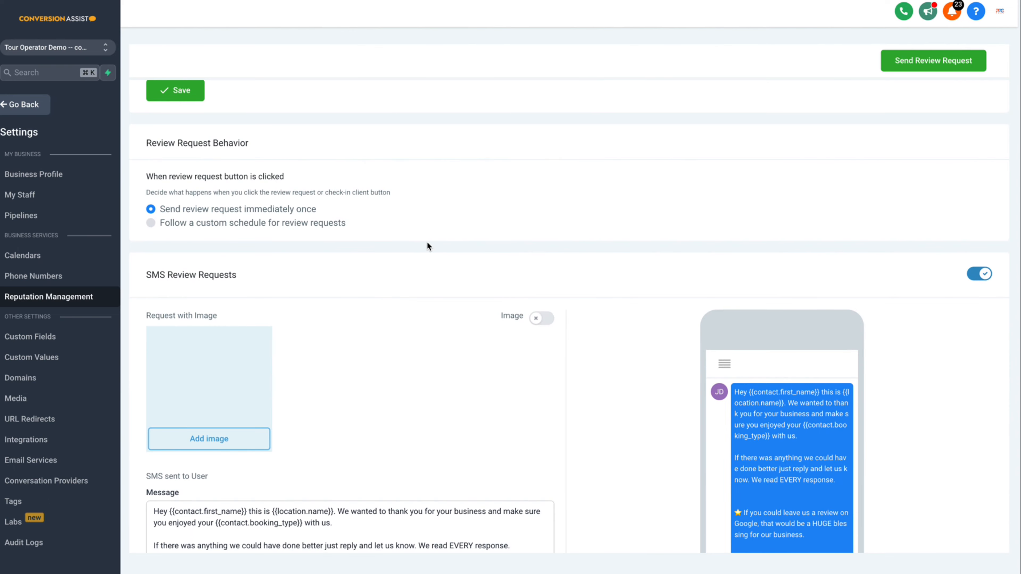
scroll(427, 242, "down", 2)
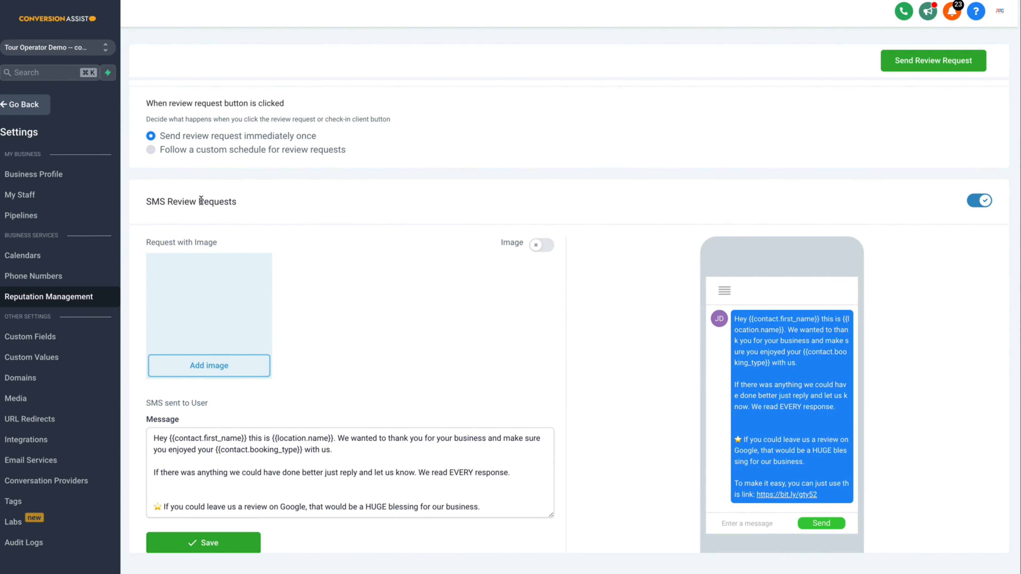
scroll(618, 231, "down", 1)
scroll(618, 227, "down", 2)
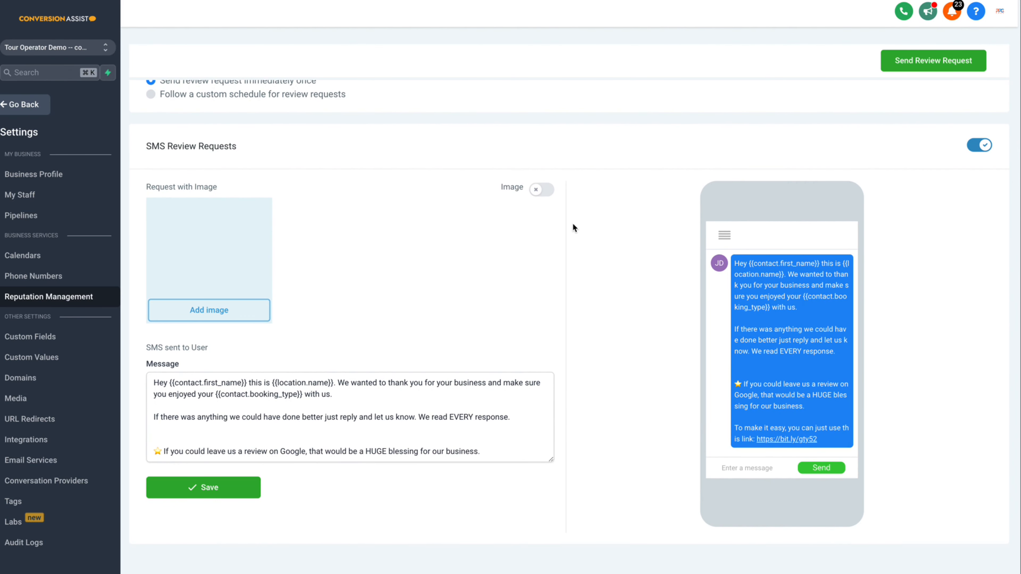
left_click(544, 193)
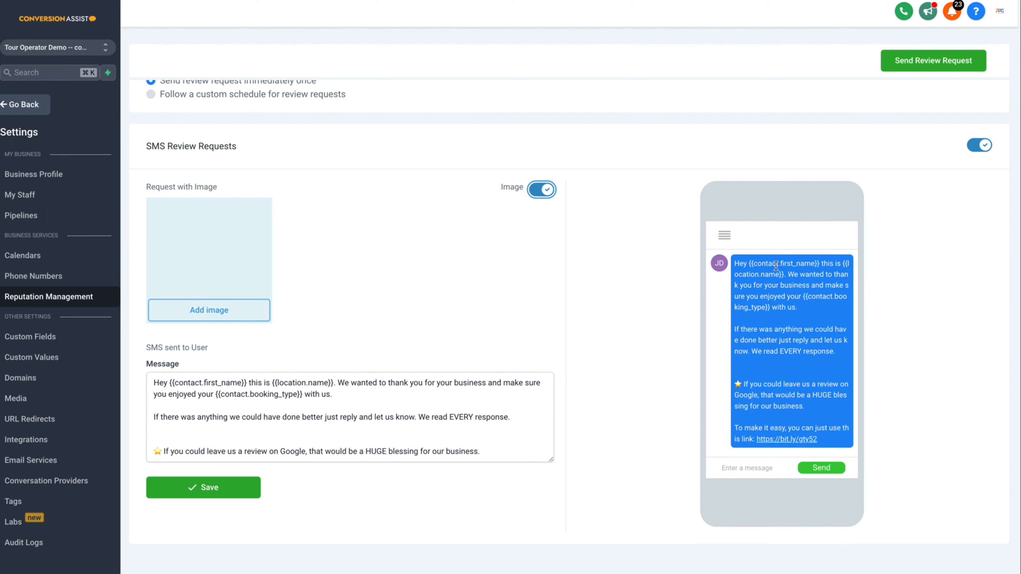
left_click(536, 196)
scroll(626, 293, "down", 2)
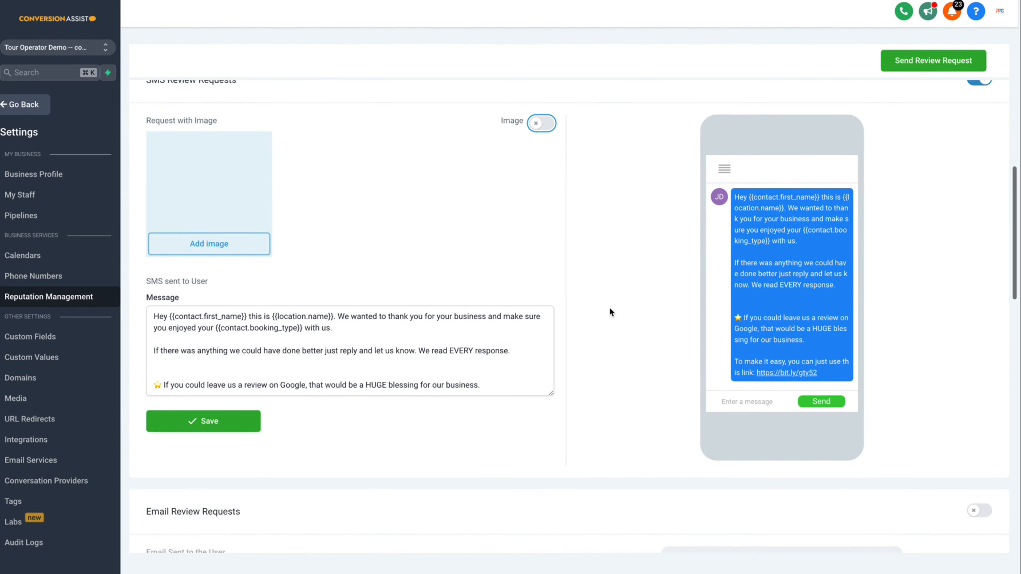
- Enlarge the SMS message box and examine the {{contact.booking_type}} placeholder and the closing link line
left_click_drag(550, 394, 551, 422)
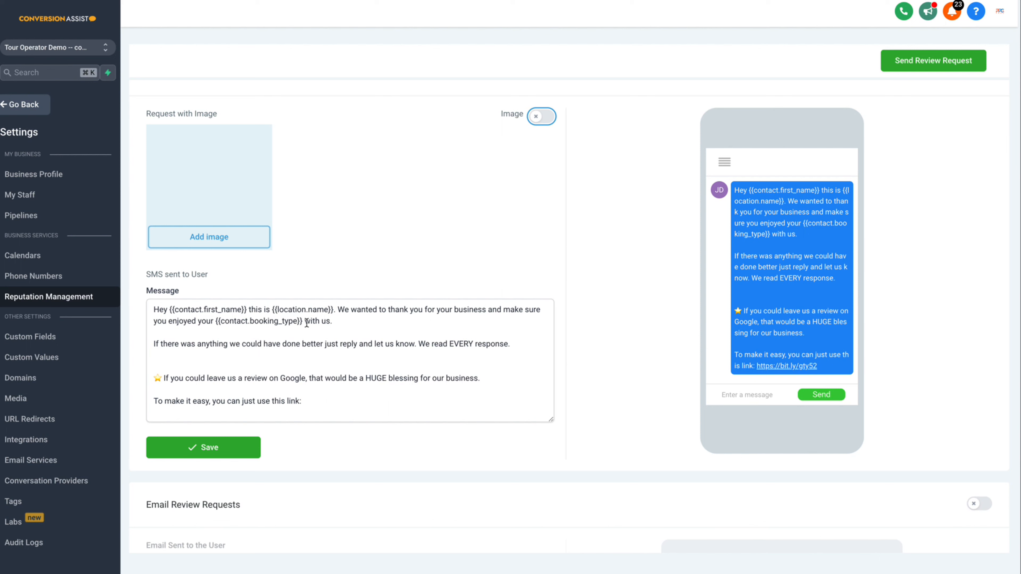
left_click_drag(303, 322, 216, 321)
left_click(250, 320)
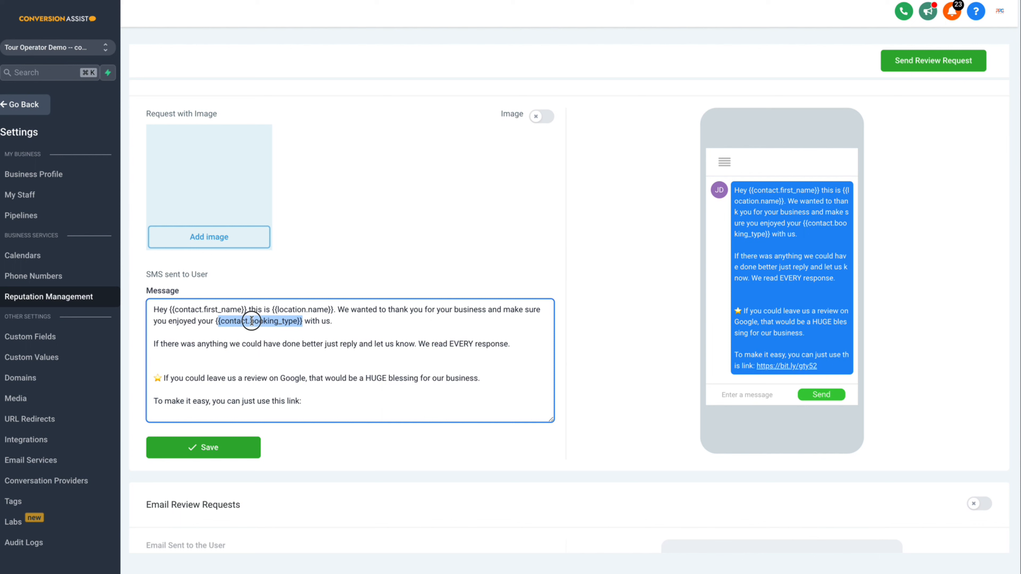
left_click_drag(302, 321, 216, 321)
left_click(340, 323)
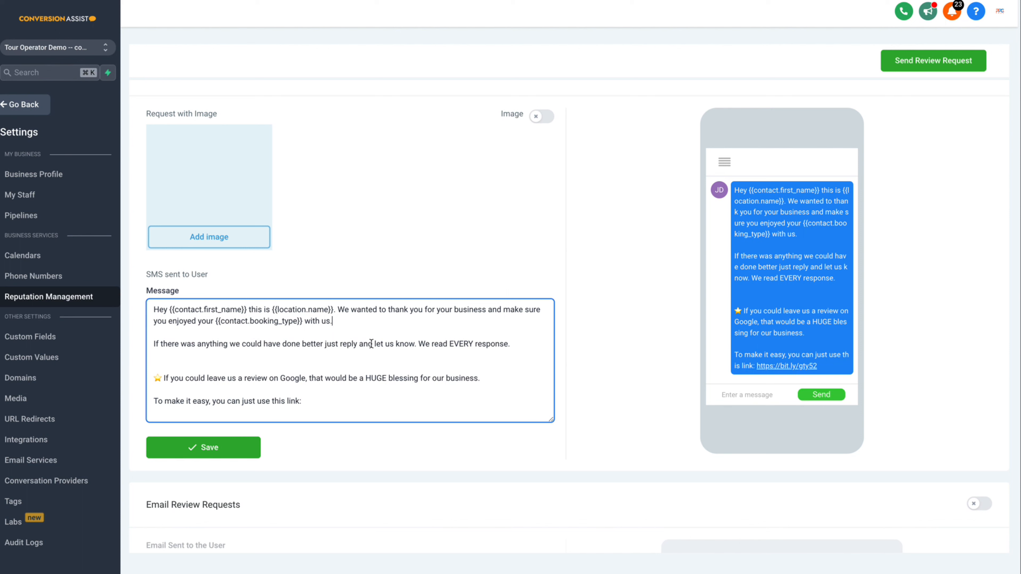
left_click(346, 401)
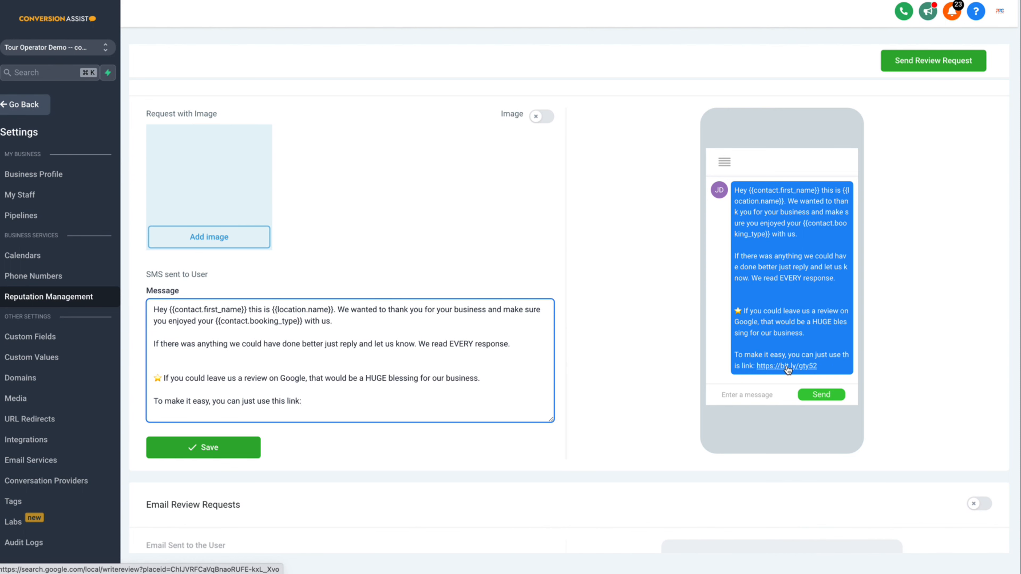
- Check the Review Link against the link line at the end of the SMS message, and save the SMS review request
scroll(685, 359, "up", 5)
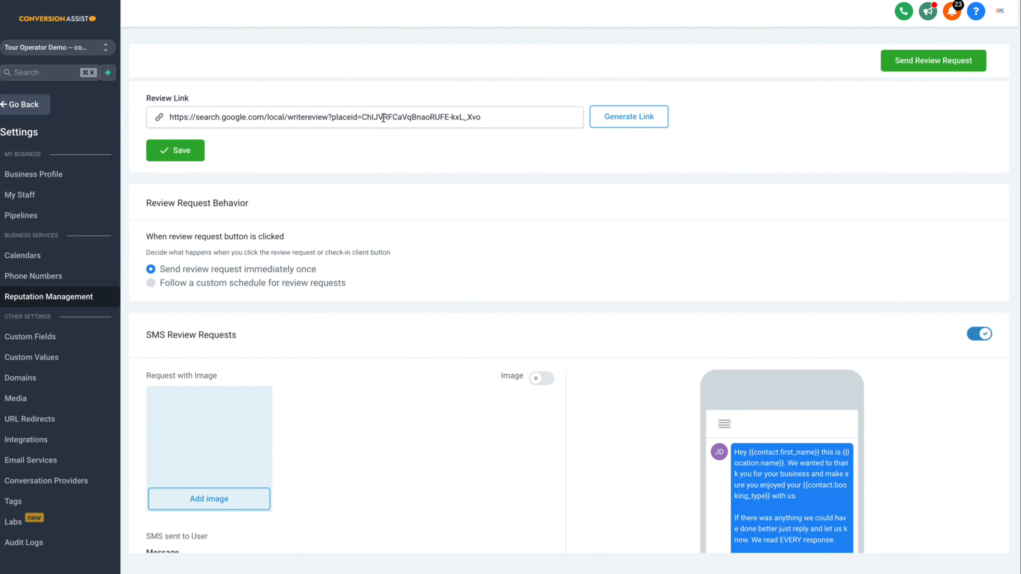
scroll(593, 308, "down", 4)
scroll(593, 308, "down", 1)
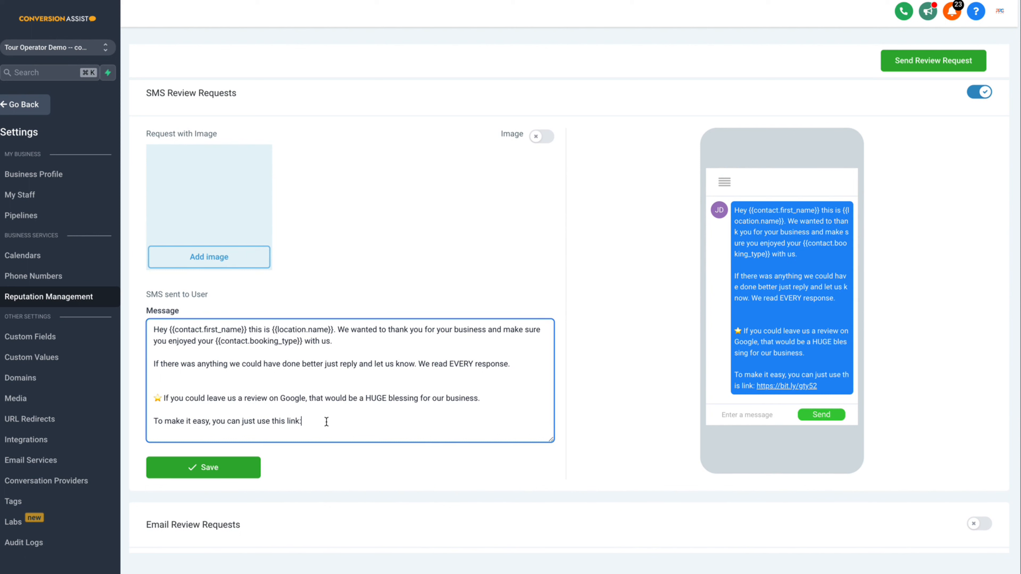
left_click_drag(333, 420, 153, 418)
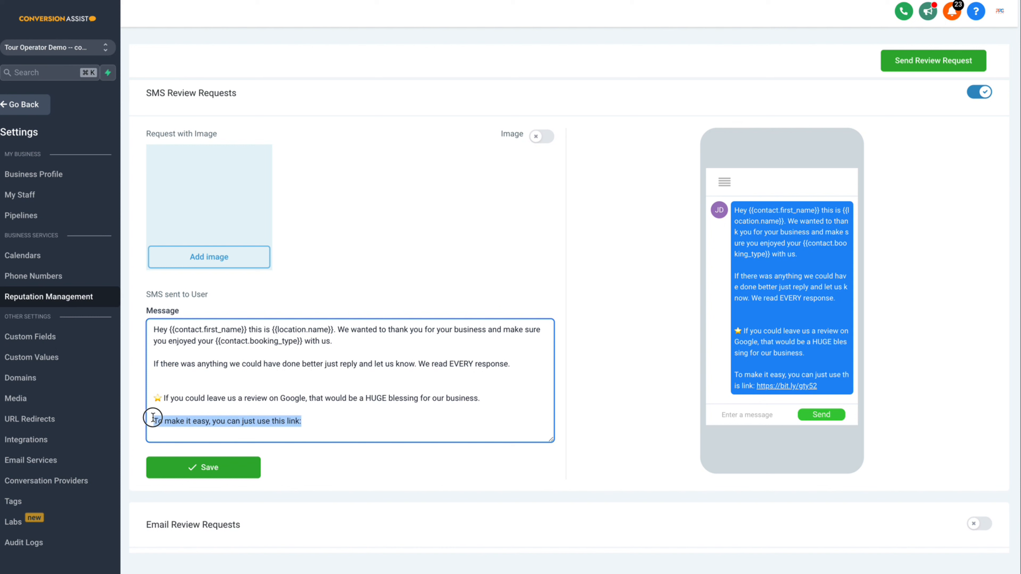
left_click(338, 419)
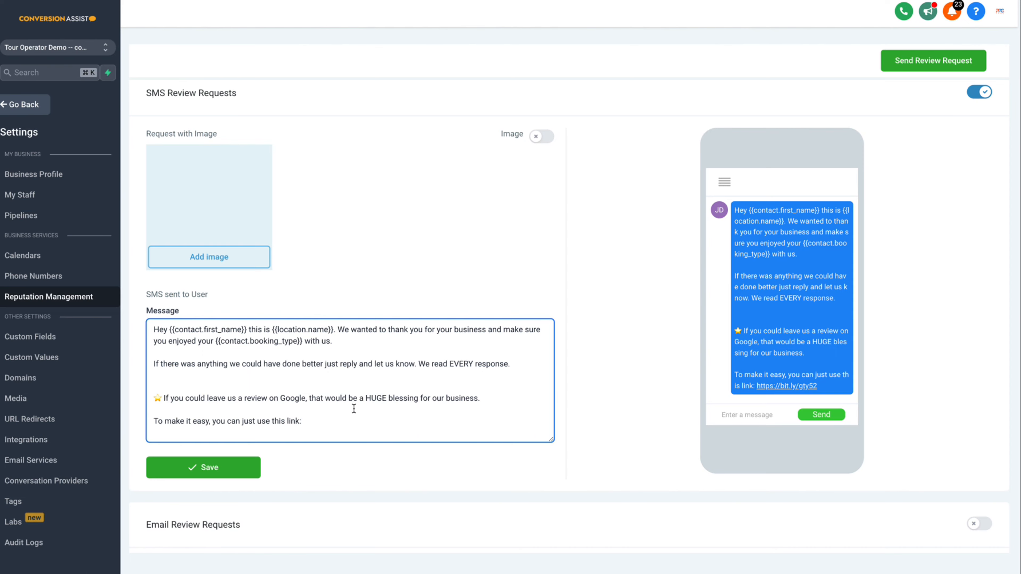
scroll(354, 398, "down", 2)
left_click(188, 394)
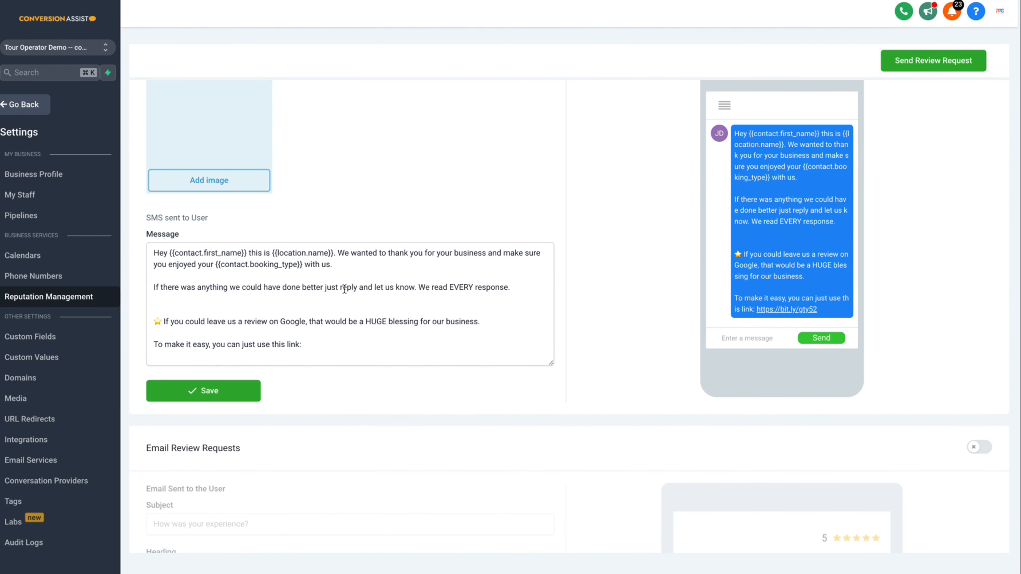
- Set the review request behavior to follow a custom schedule, and view the timing options for sending the SMS after check-in
scroll(595, 328, "up", 2)
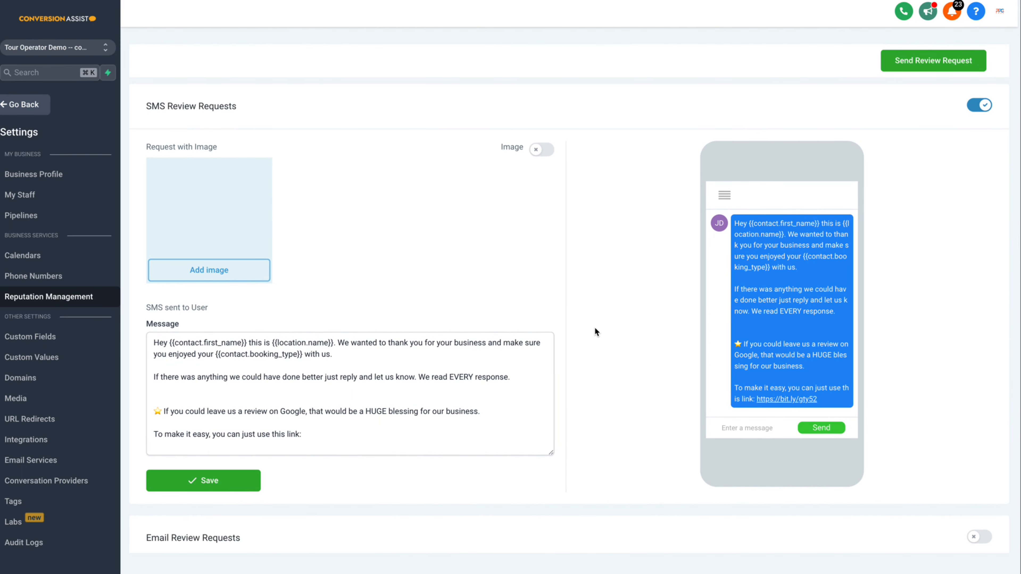
scroll(595, 329, "up", 3)
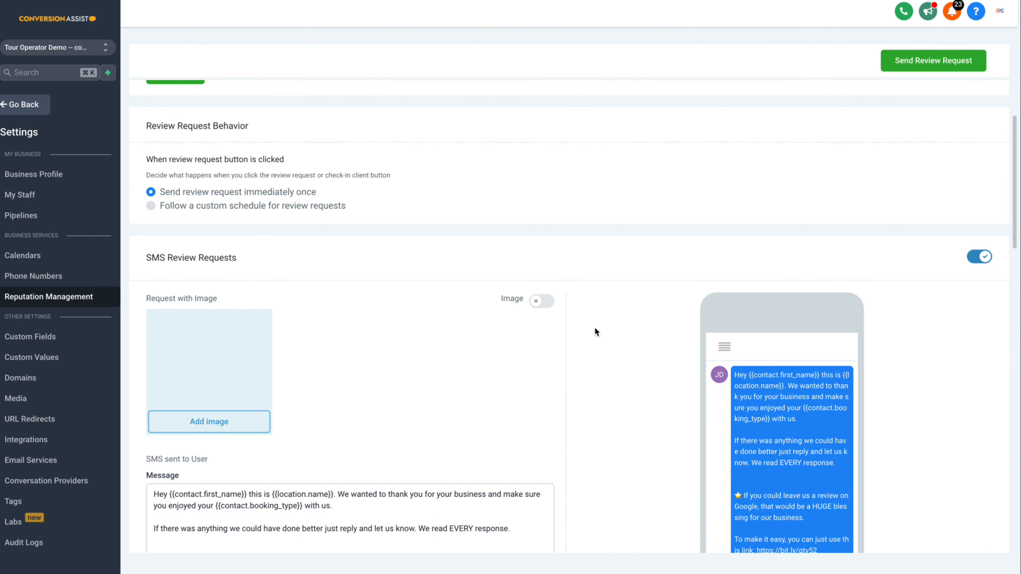
scroll(595, 328, "down", 8)
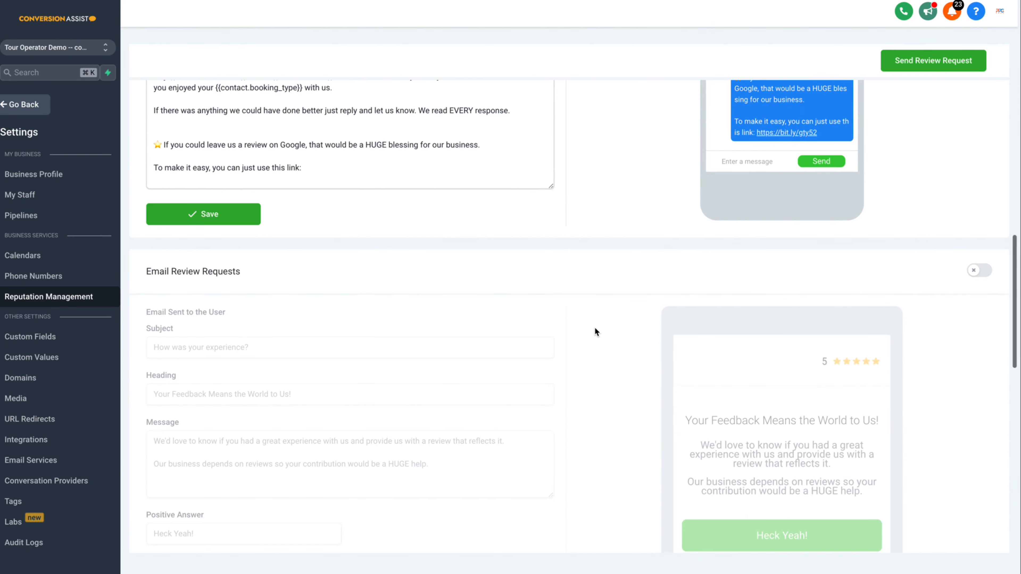
scroll(595, 328, "up", 5)
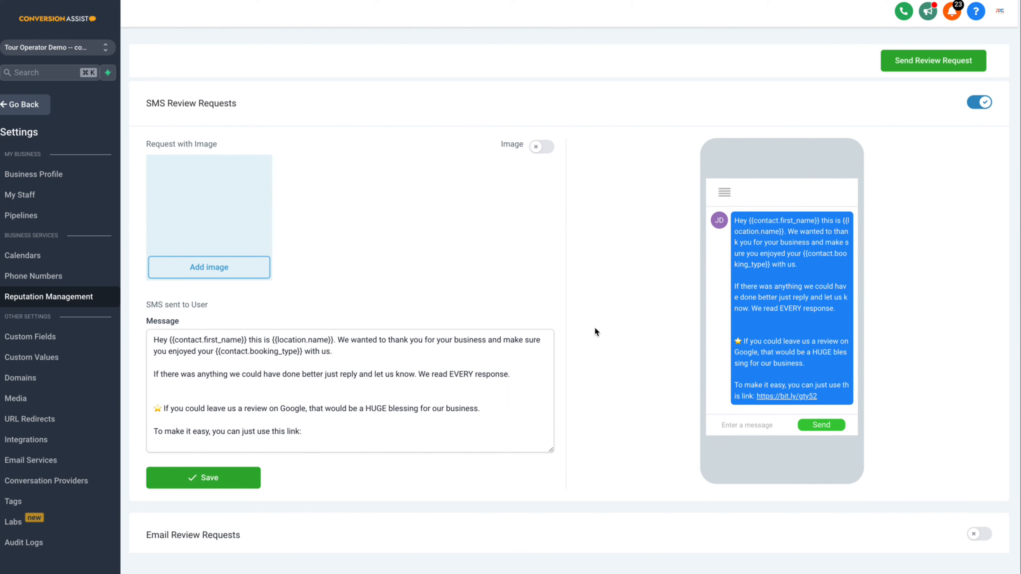
scroll(594, 327, "up", 3)
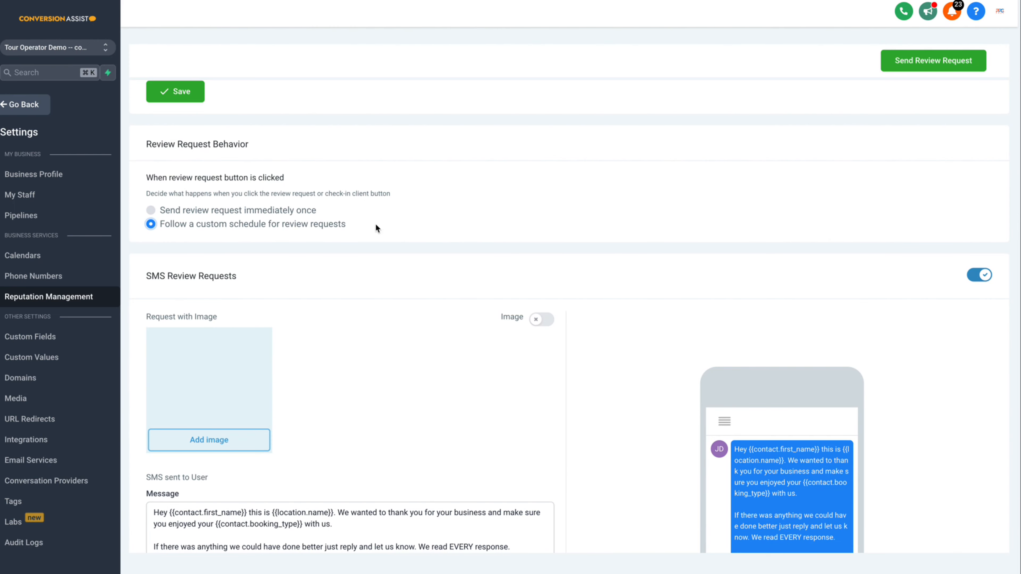
scroll(589, 268, "down", 5)
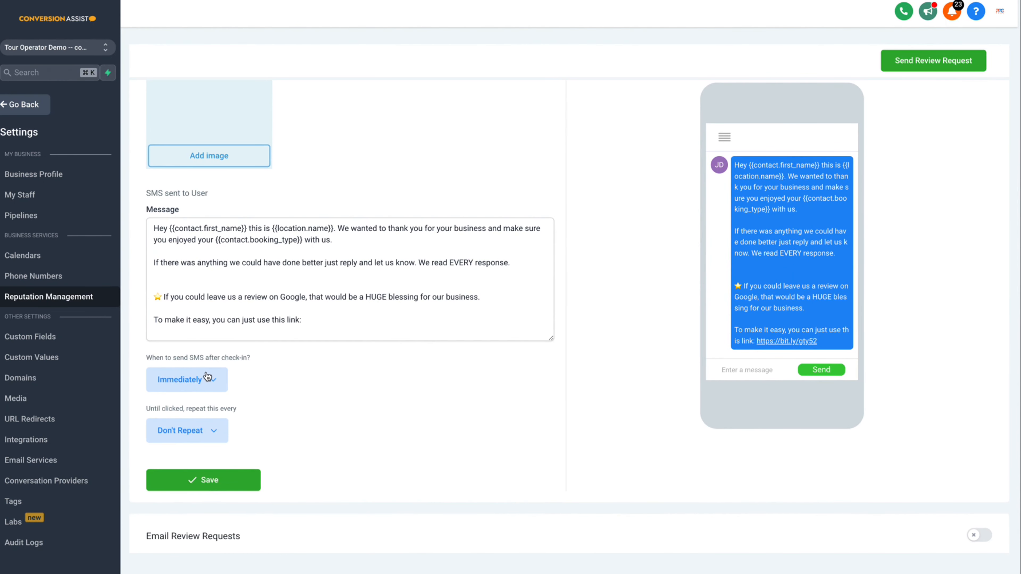
left_click(208, 377)
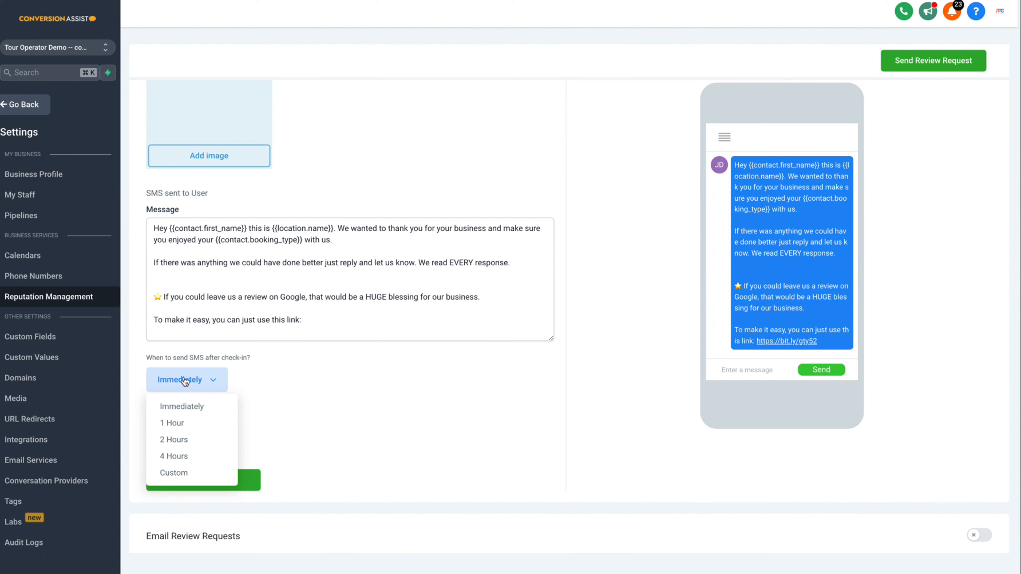
left_click(204, 371)
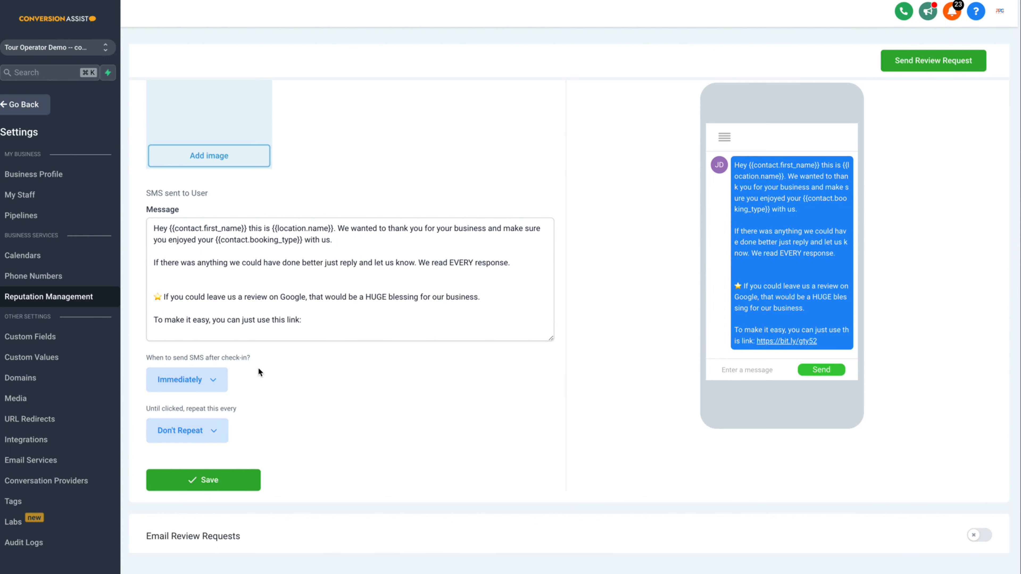
- Set the SMS review request to repeat at a custom interval of 3 days with a maximum of 2 retries
left_click(197, 438)
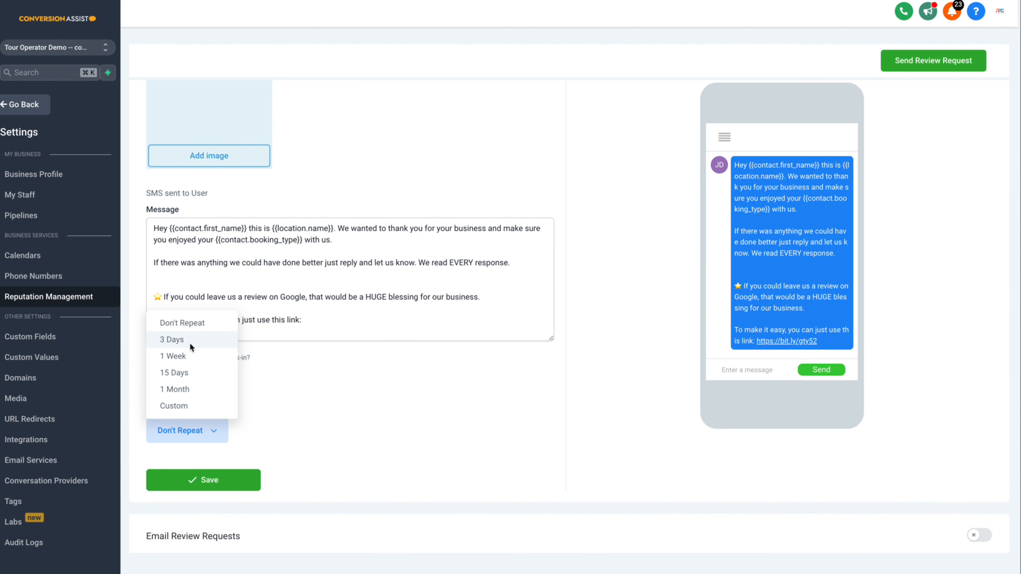
left_click(189, 408)
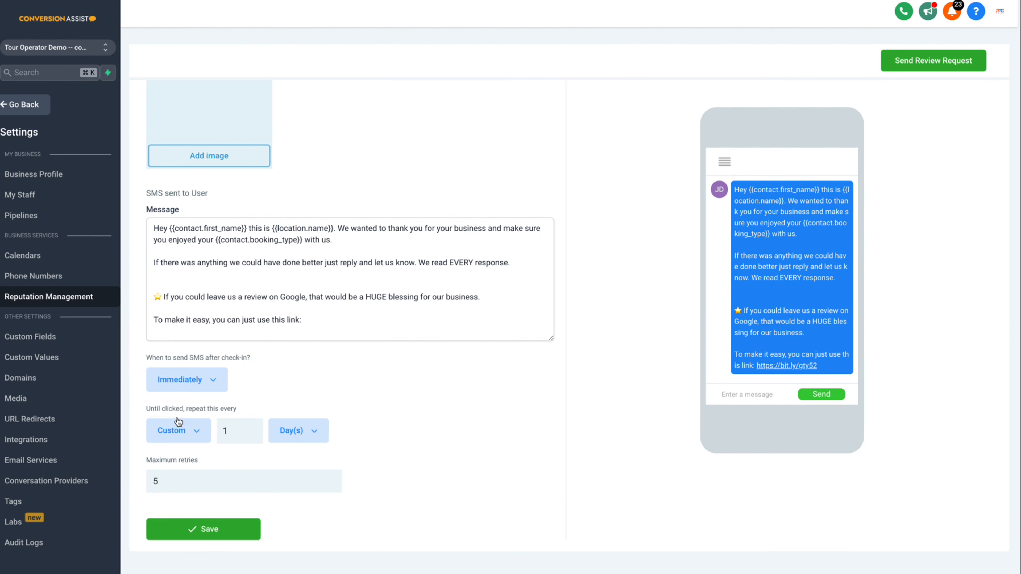
scroll(183, 415, "down", 2)
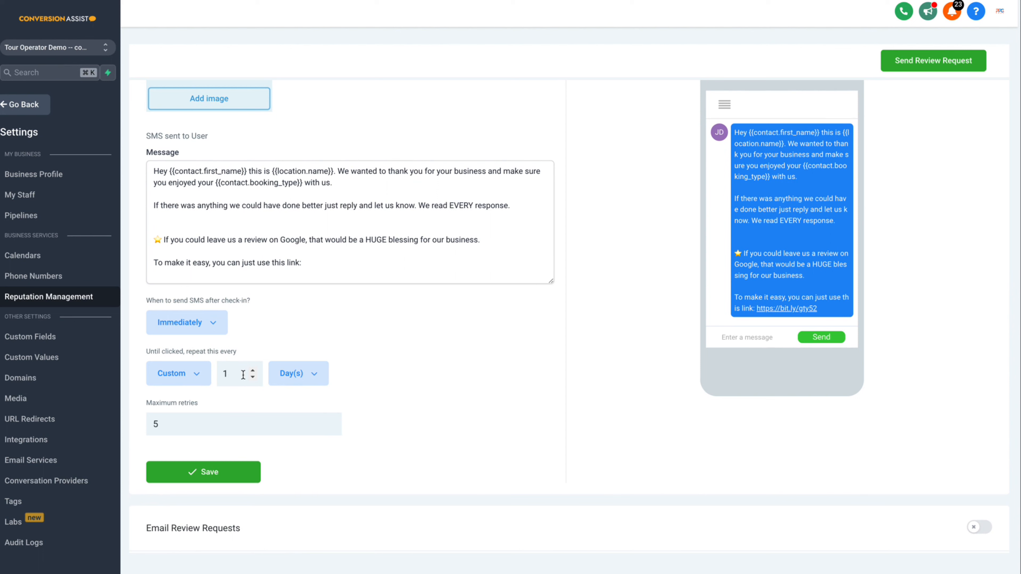
left_click(250, 373)
left_click(250, 373)
double_click(153, 426)
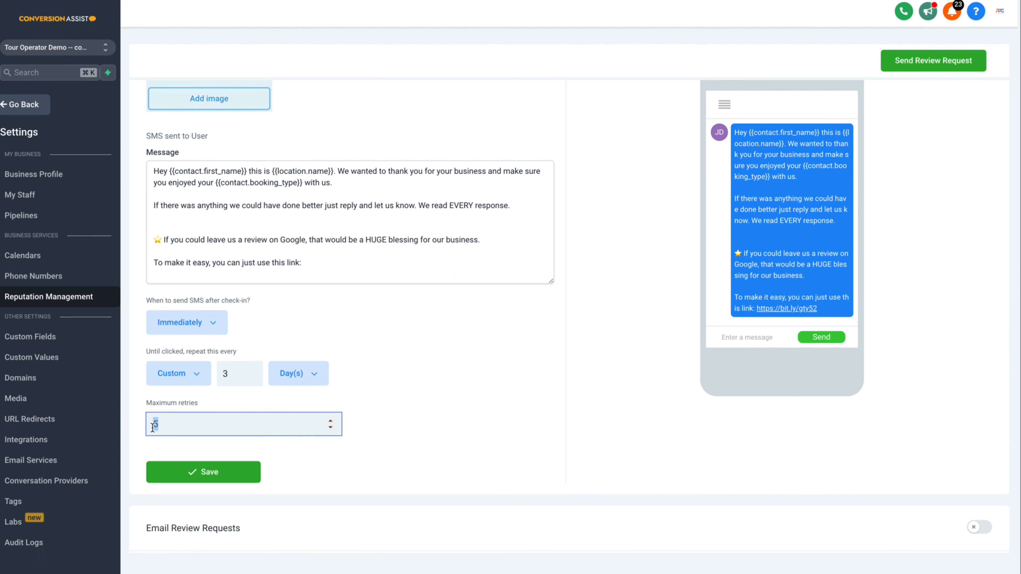
type("2")
- Set the SMS review request to Don't Repeat and the review request behavior to send immediately once
scroll(406, 410, "up", 1)
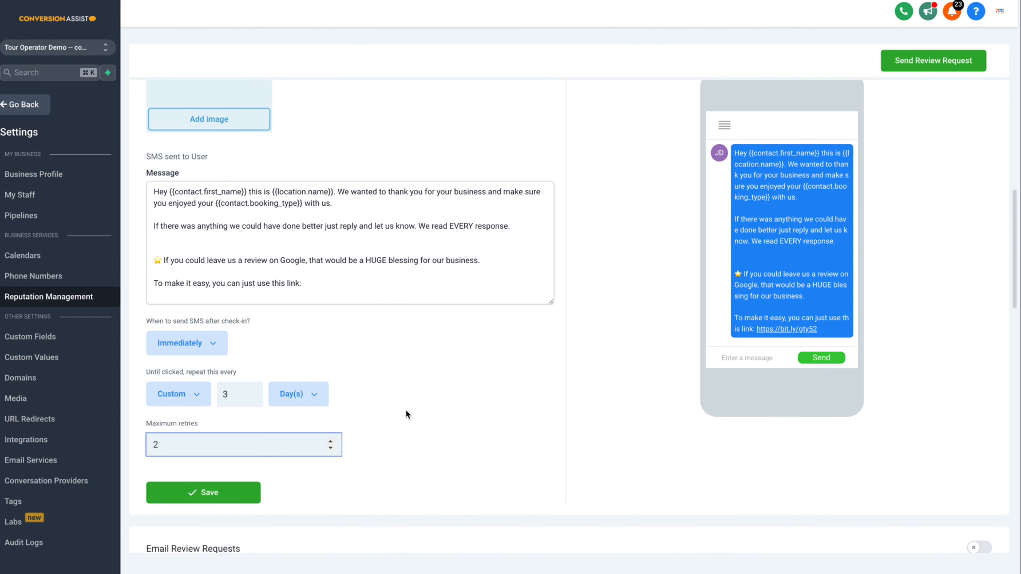
left_click(189, 394)
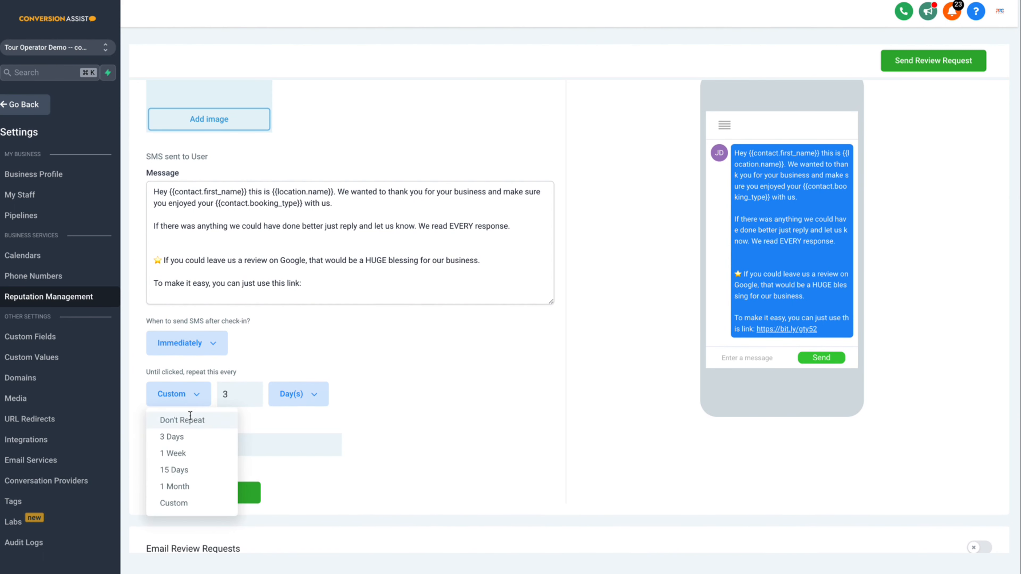
left_click(182, 419)
scroll(305, 393, "up", 5)
scroll(200, 200, "up", 2)
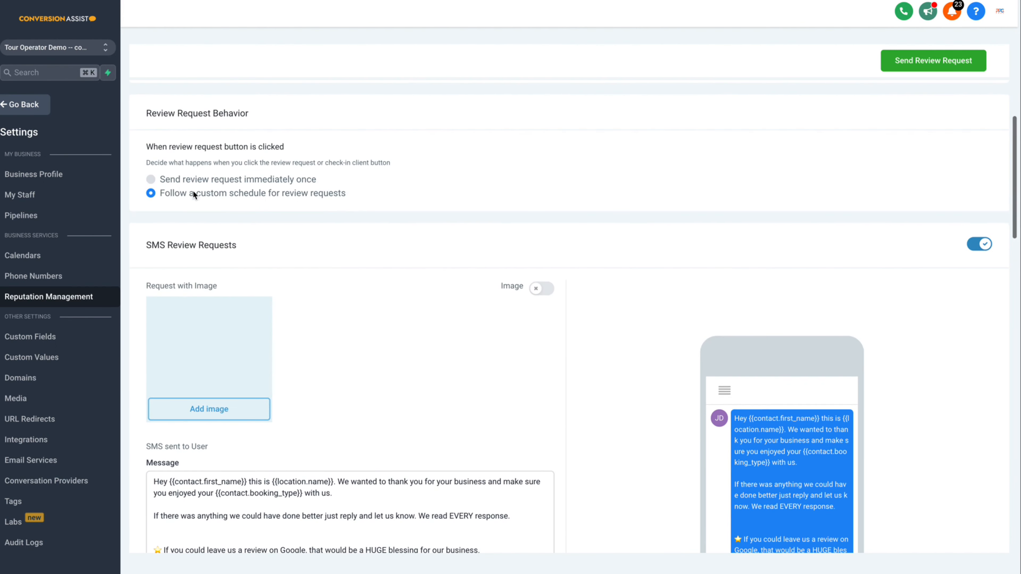
left_click(153, 179)
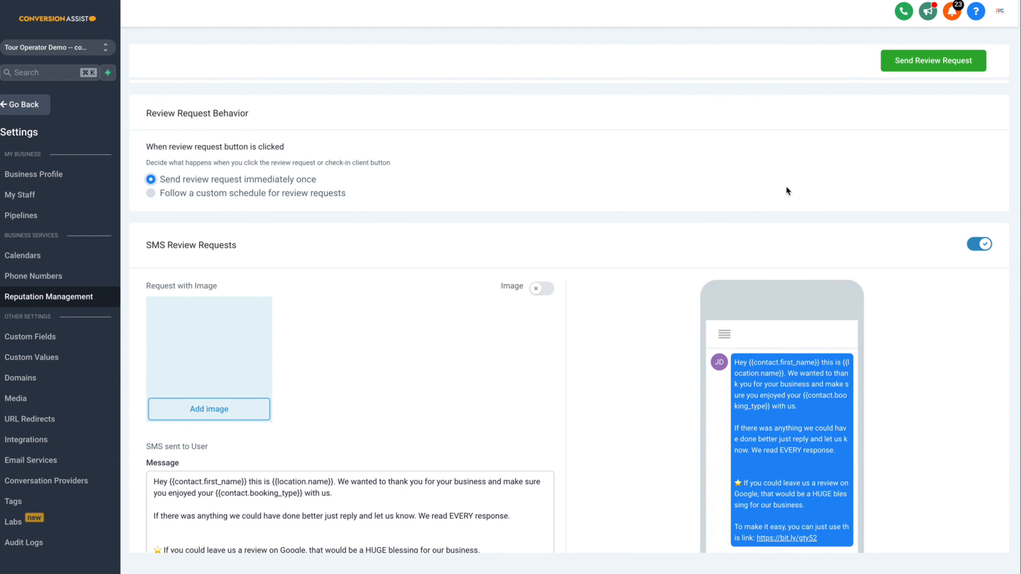
- Enable email review requests and review the email's subject line and Positive Answer button in the preview
scroll(550, 284, "down", 15)
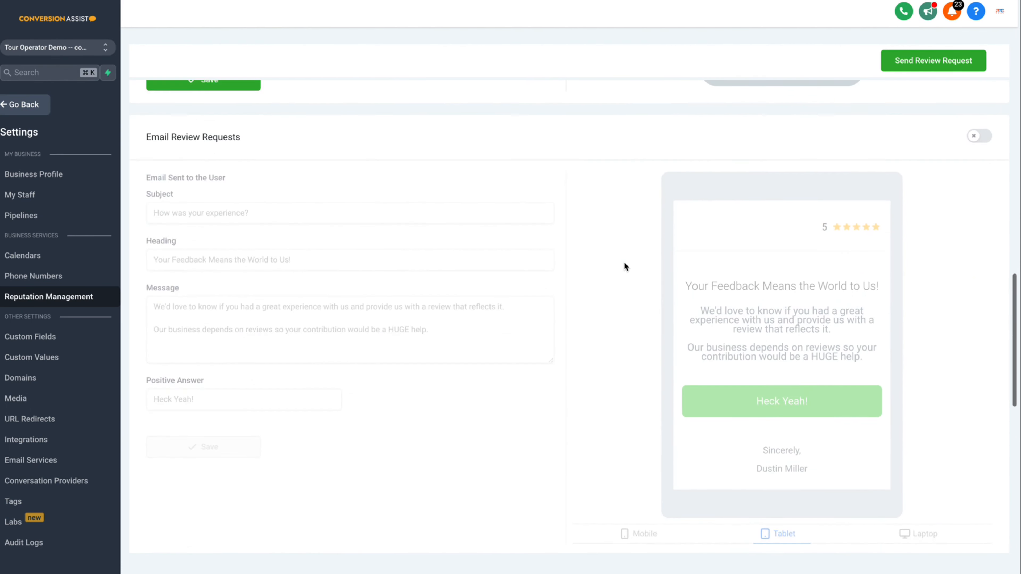
scroll(625, 264, "up", 1)
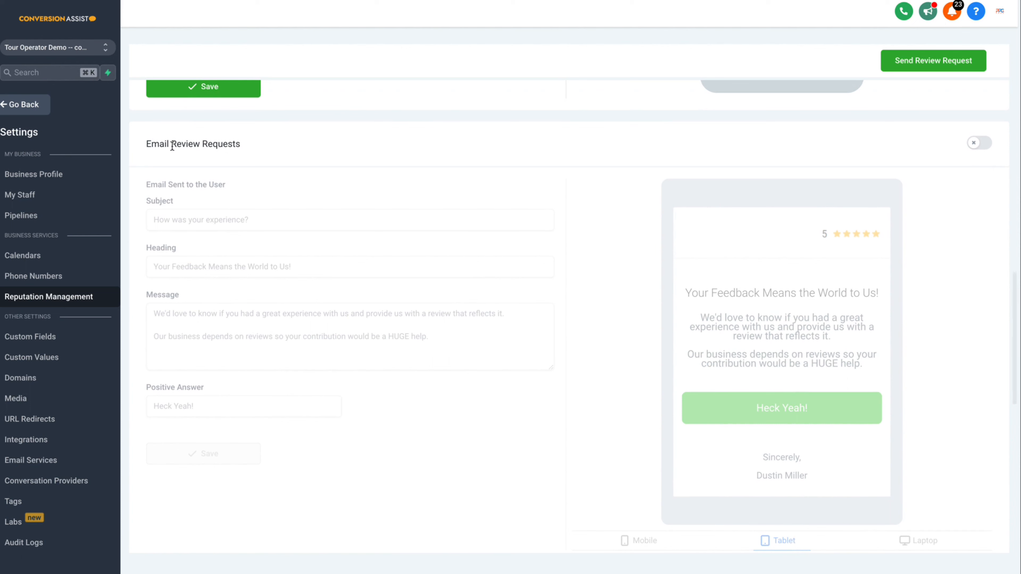
left_click(983, 143)
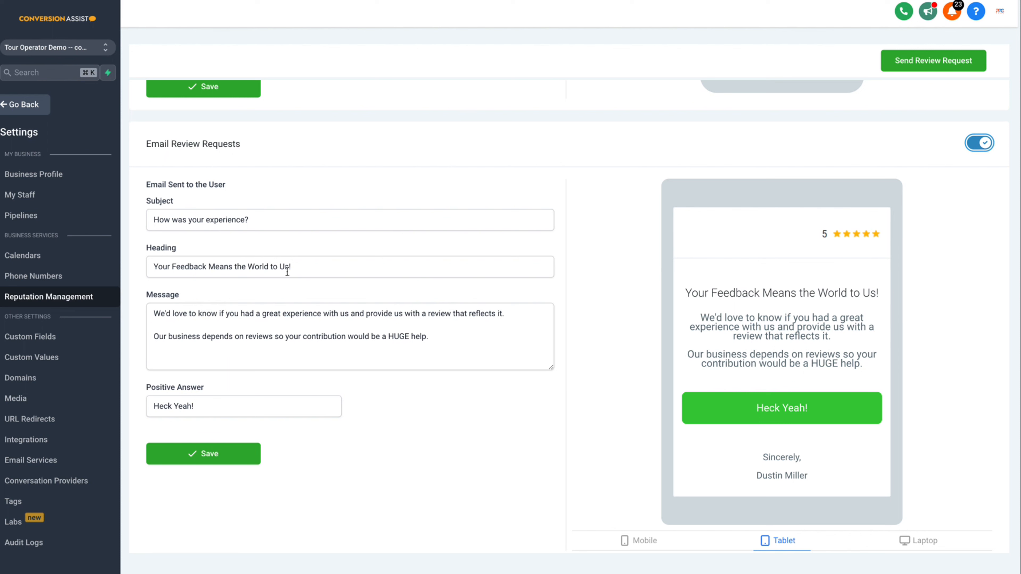
left_click_drag(252, 219, 151, 219)
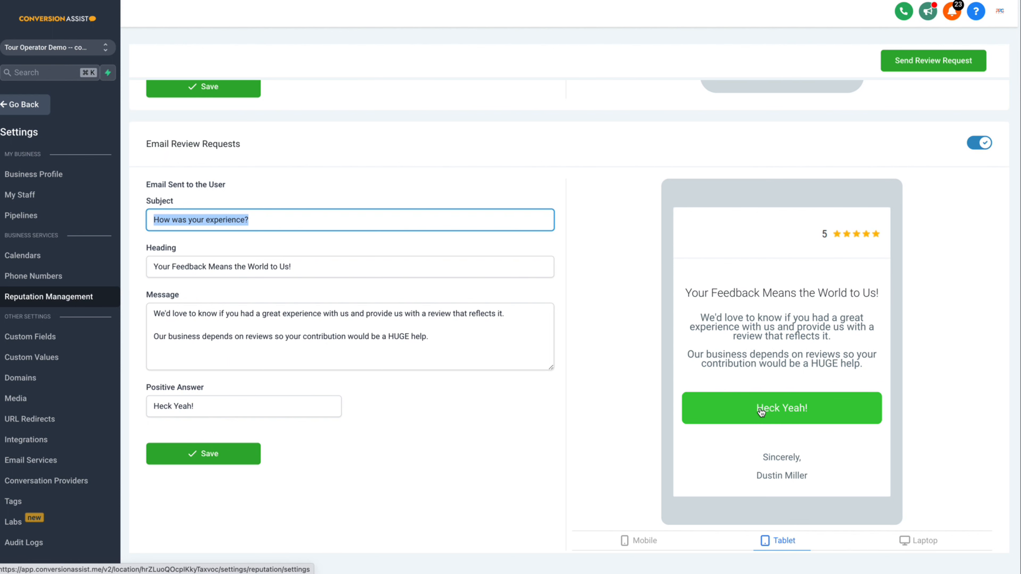
scroll(694, 383, "up", 10)
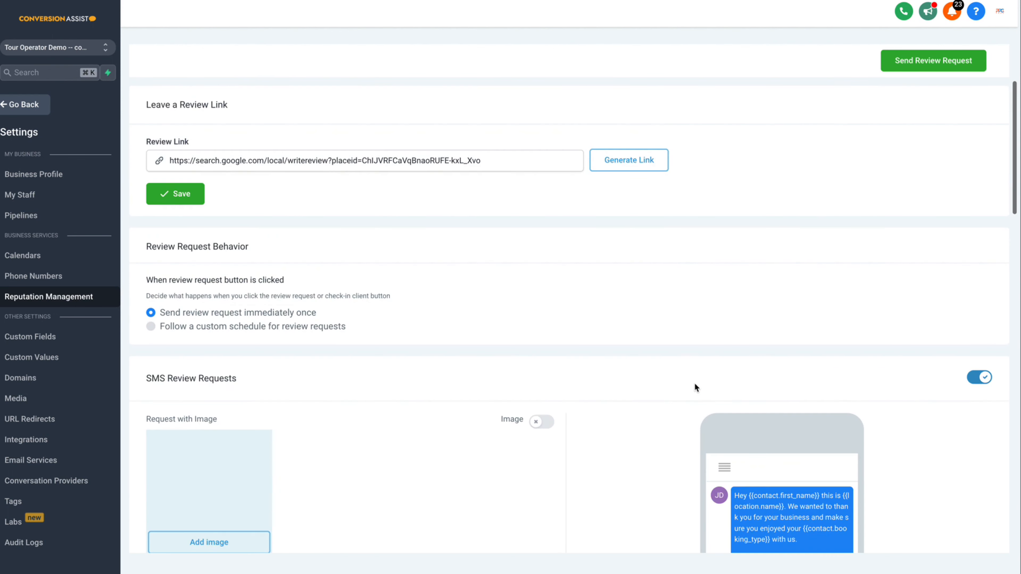